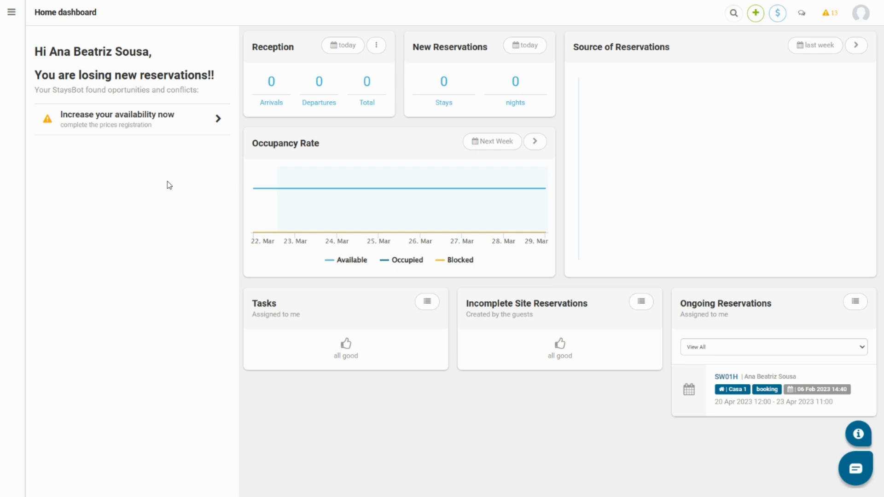
- Open the Pricing section of the General Settings and choose the Pricing per Night model
mouse_move(20, 27)
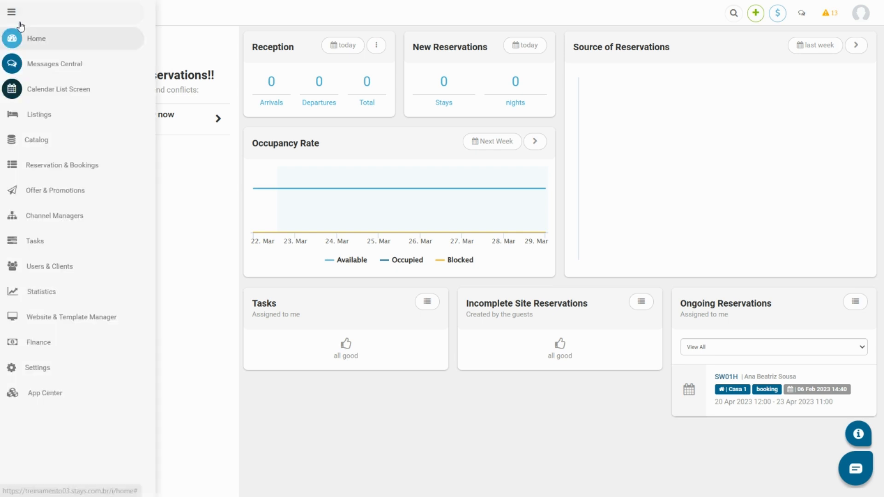
click(54, 369)
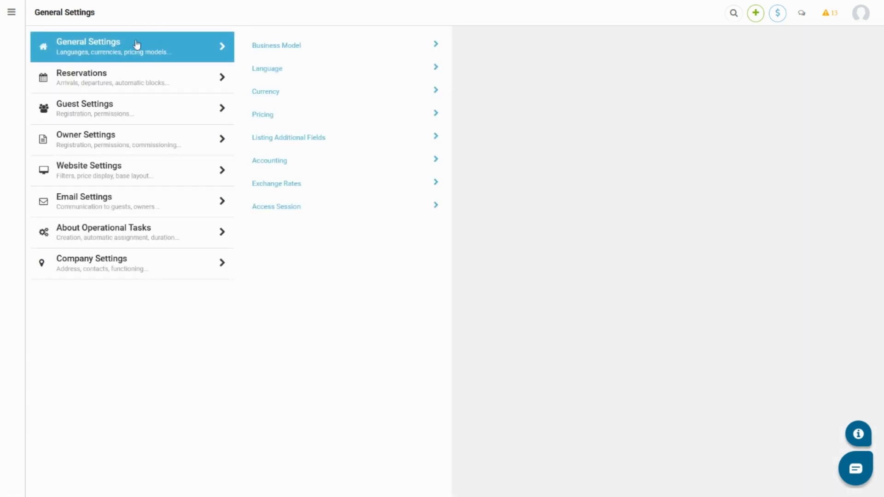
click(285, 112)
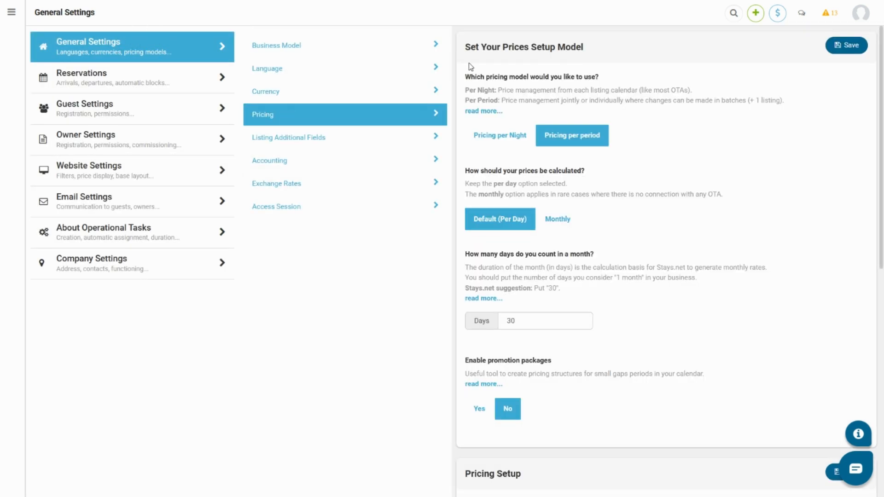
click(493, 137)
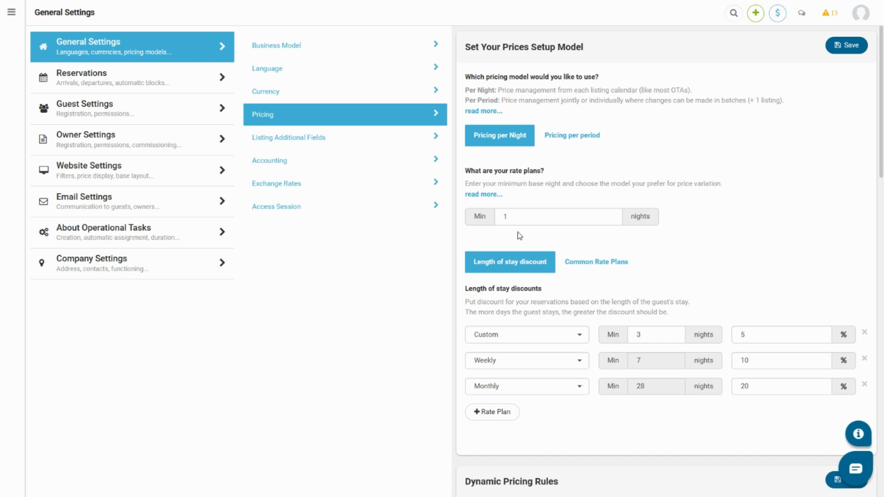
- Try the Common Rate Plans option with two blank rate plans, and return to Length of stay discount
click(507, 270)
click(586, 271)
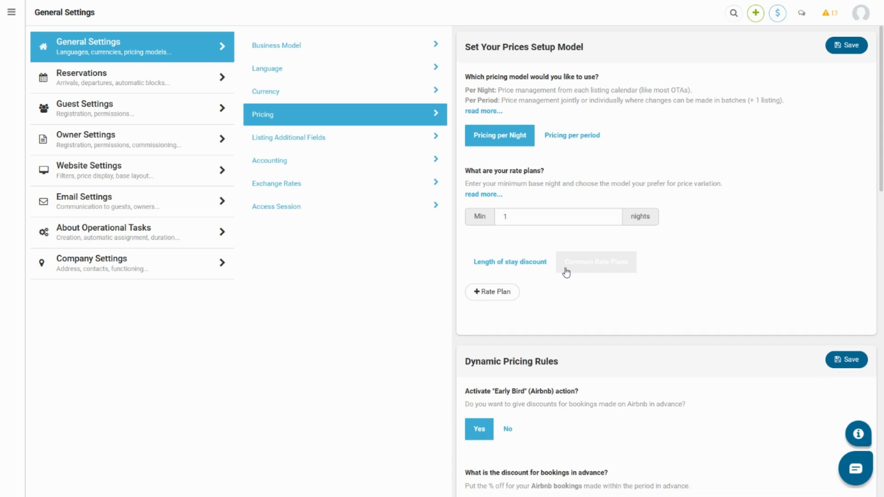
click(504, 292)
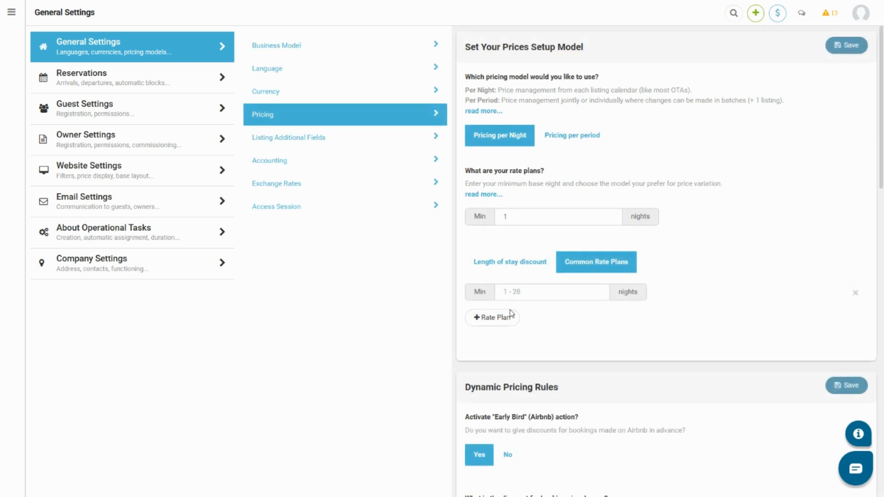
click(505, 321)
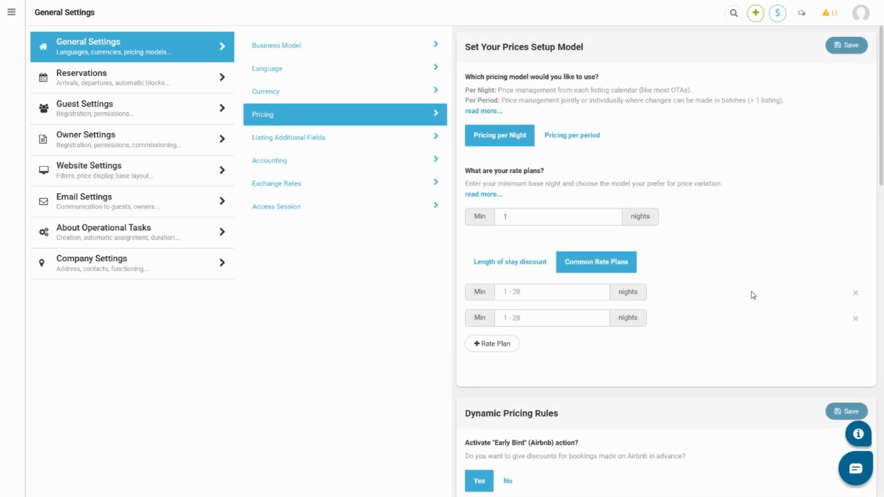
click(501, 269)
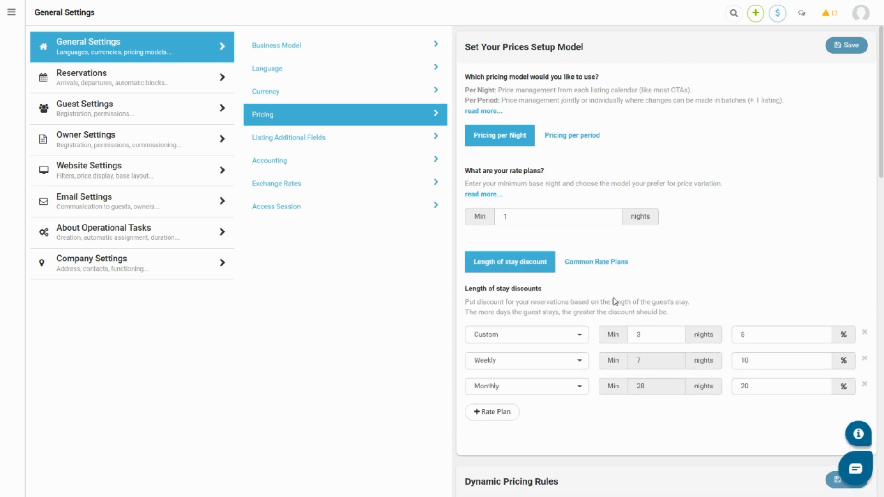
- Remove all three existing length of stay discounts: Custom, Weekly and Monthly
scroll(614, 301, down, 2)
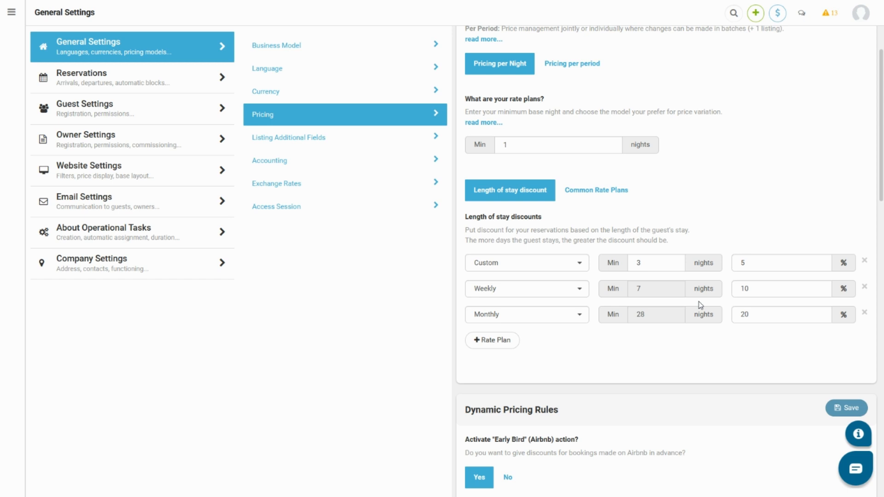
scroll(667, 298, down, 2)
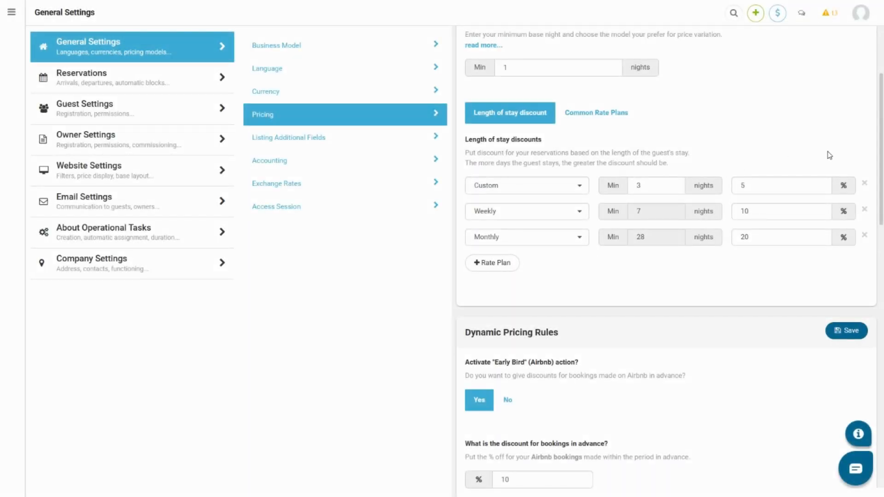
click(865, 185)
click(864, 185)
click(864, 185)
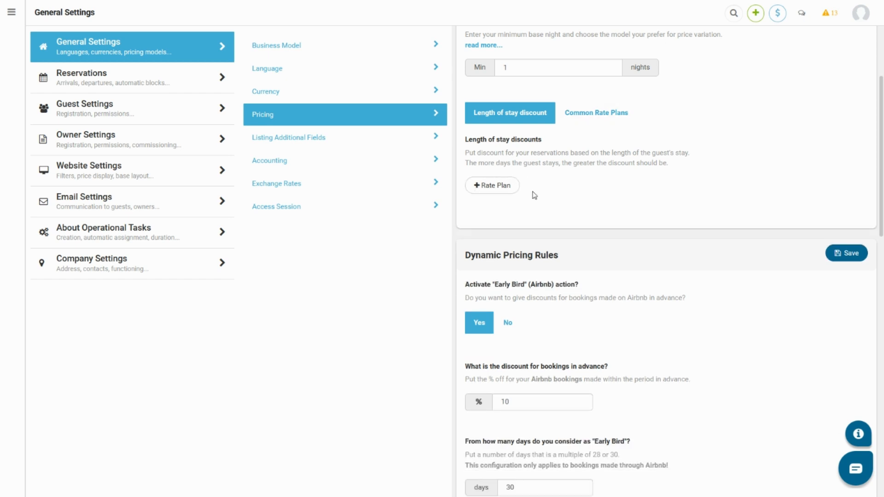
- Add a Weekly rate plan with a 10% length of stay discount
click(507, 188)
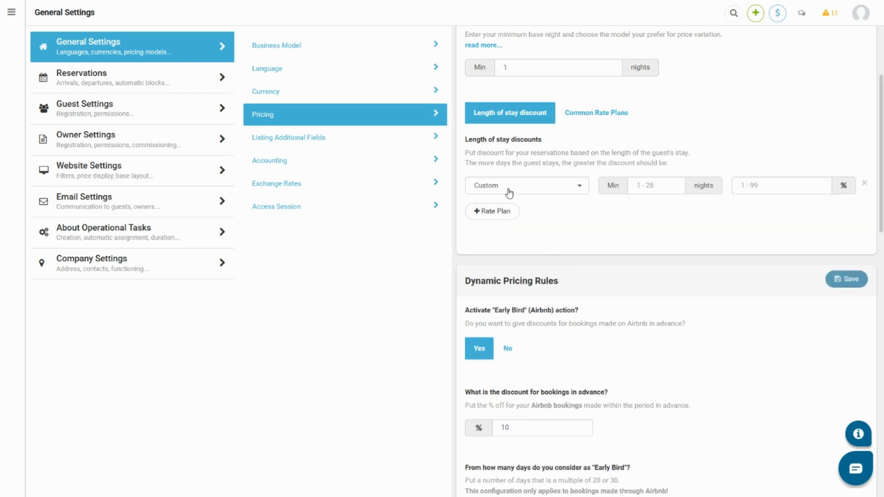
click(561, 191)
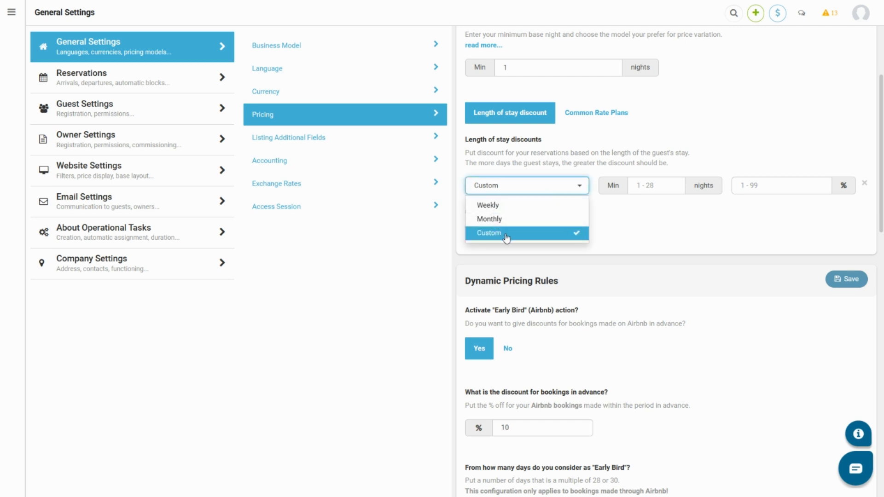
click(484, 206)
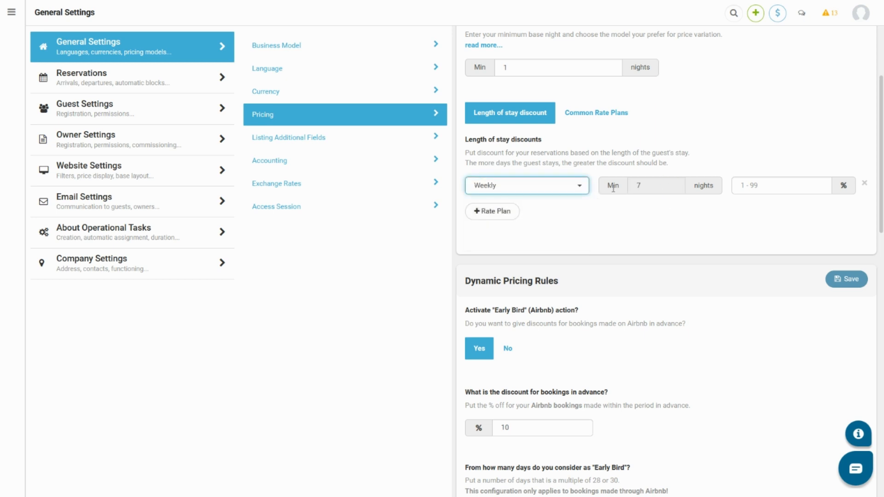
click(747, 189)
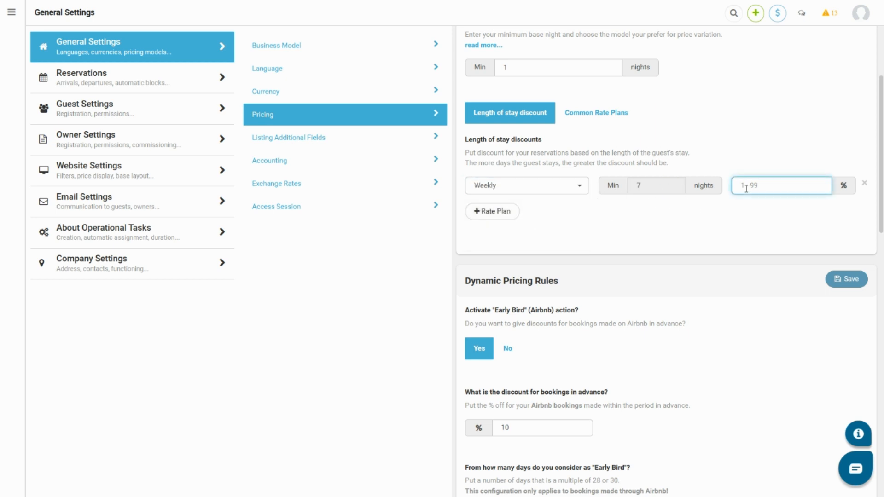
text(10)
click(720, 221)
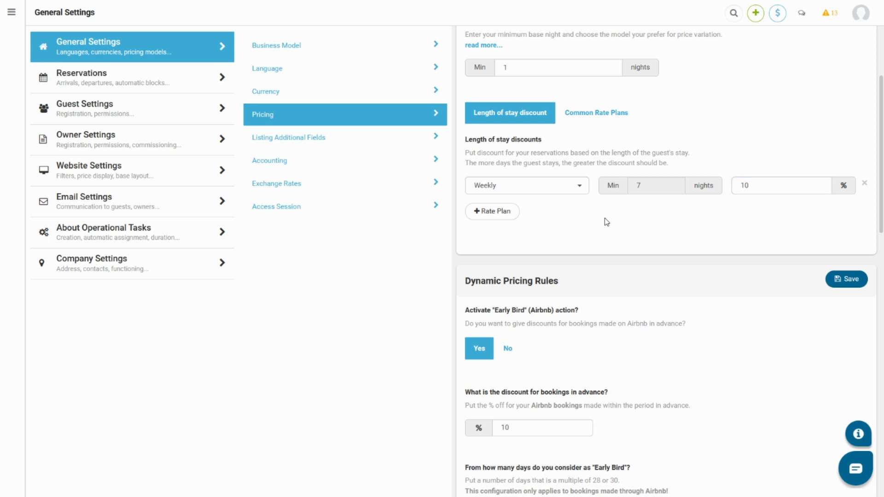
- Add a Monthly rate plan with a 20% length of stay discount
click(511, 217)
click(512, 217)
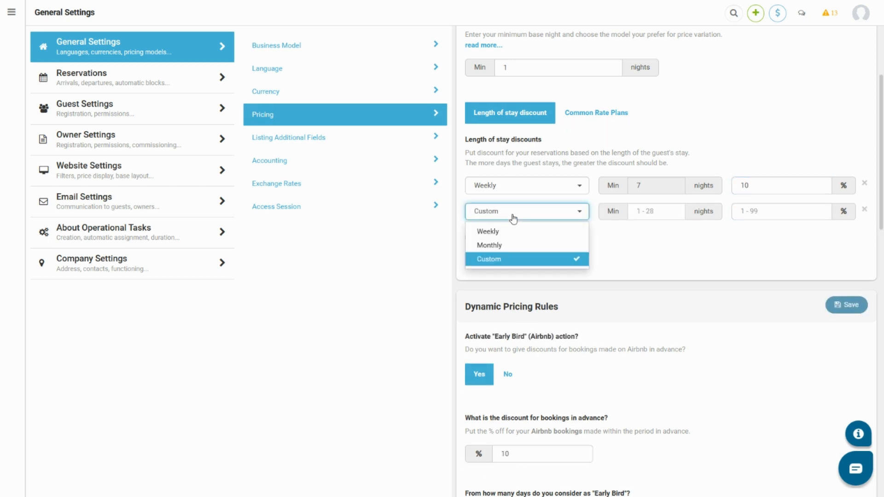
click(502, 245)
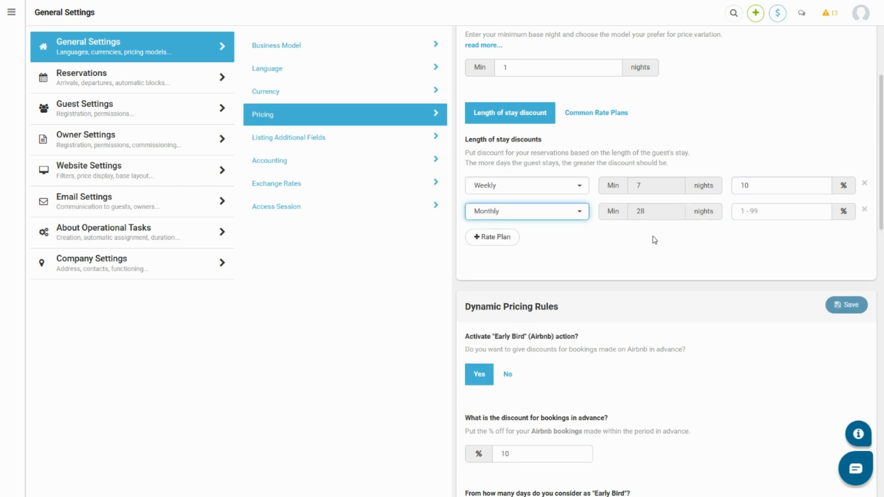
click(776, 214)
text(20)
click(720, 246)
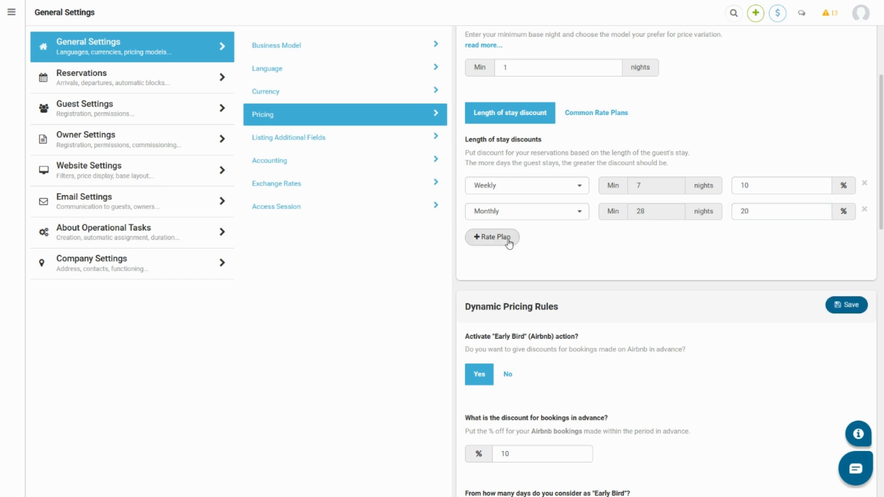
- Add a Custom rate plan with a minimum of 3 nights and a 5% discount, and save the prices setup model
click(509, 243)
click(653, 240)
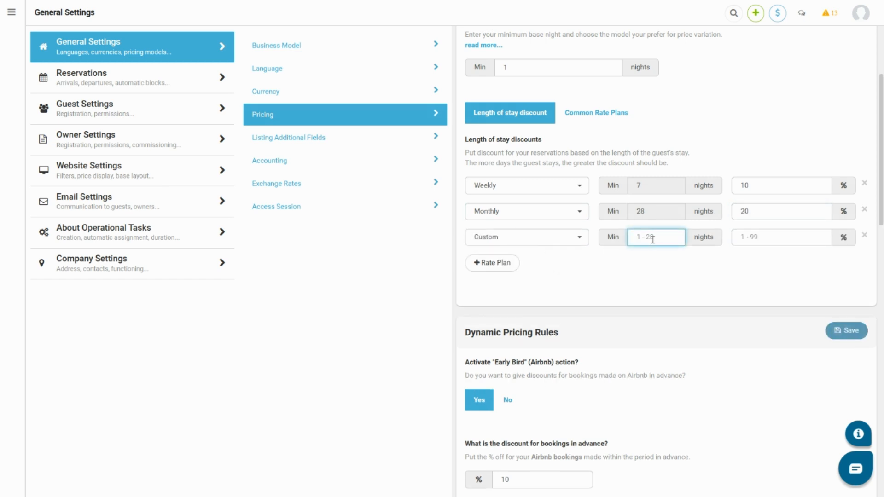
text(3)
click(755, 231)
text(5)
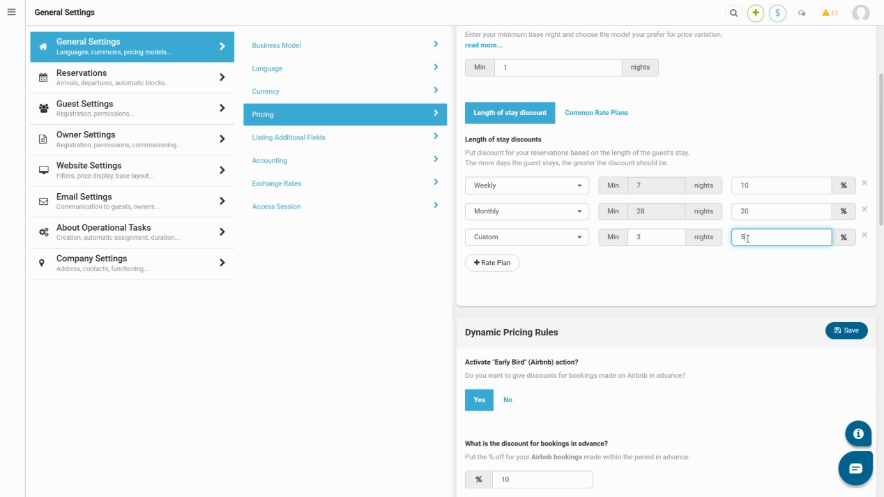
scroll(751, 237, up, 3)
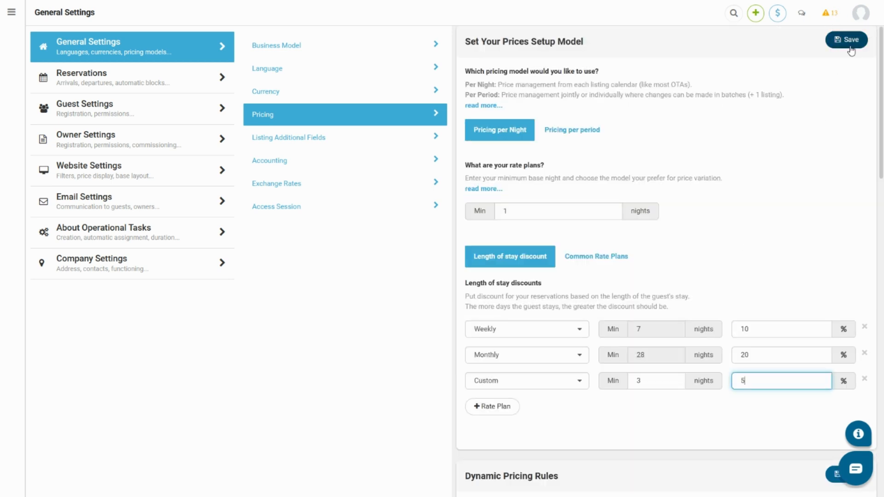
click(846, 40)
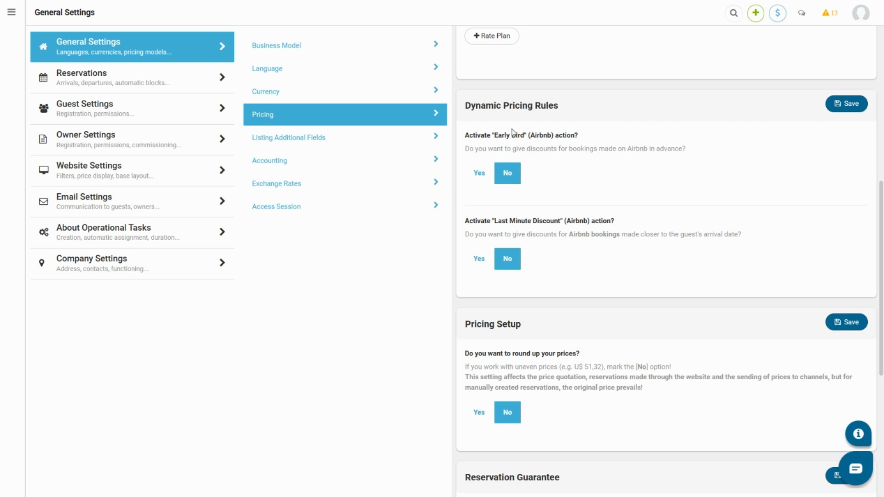
- Activate the Airbnb Early Bird action with a 10% discount for bookings made from 30 days in advance
click(475, 173)
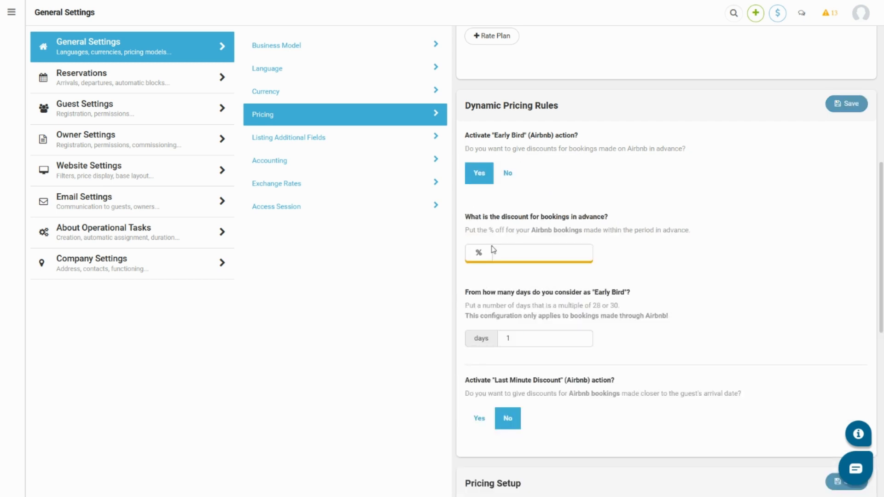
click(514, 255)
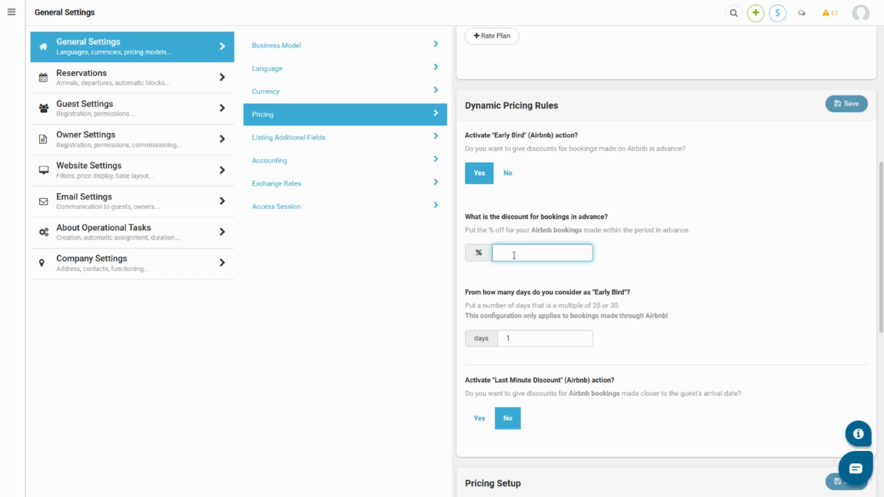
text(10)
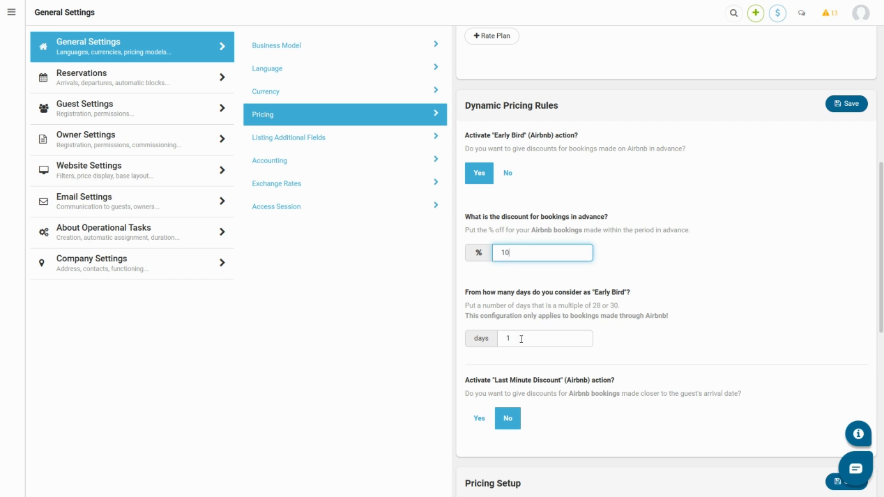
double_click(535, 336)
text(30)
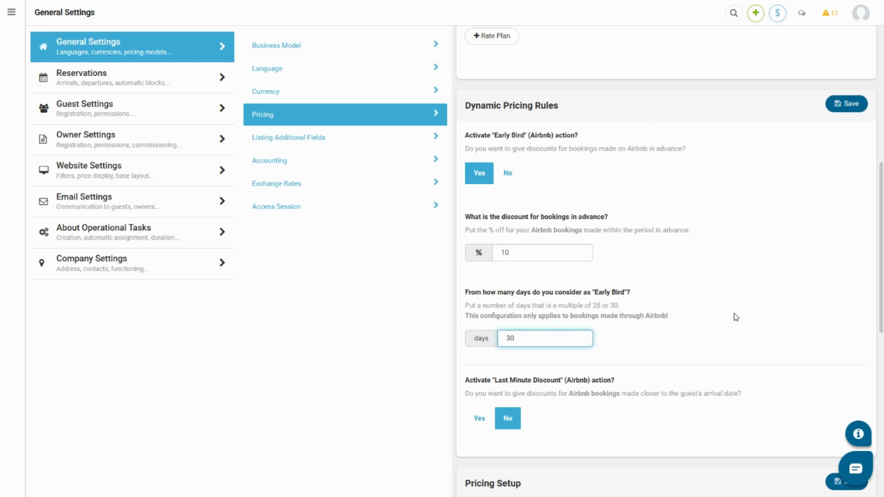
- Activate the Airbnb Last Minute Discount action with a 10% discount and a last minute period of 5 days
scroll(598, 309, down, 3)
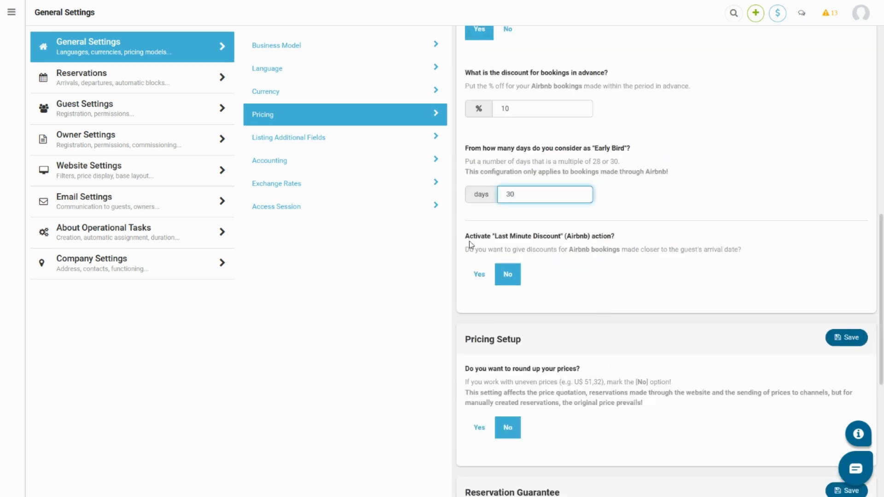
click(475, 274)
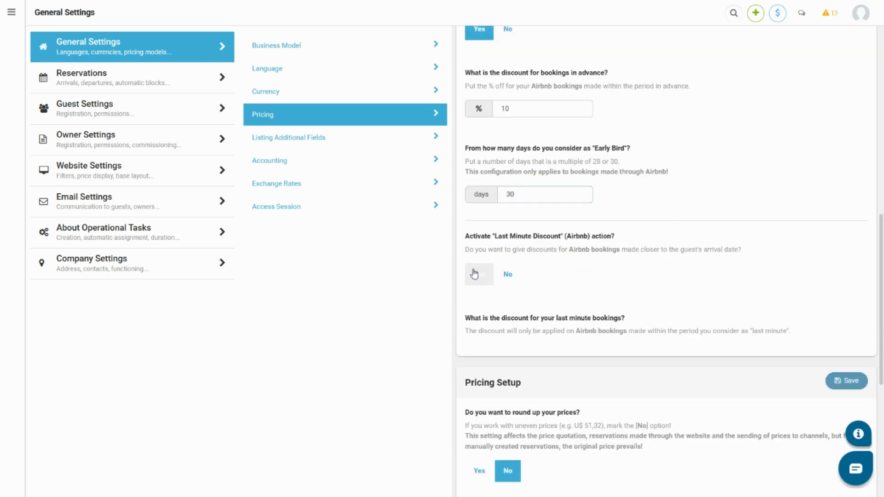
click(521, 356)
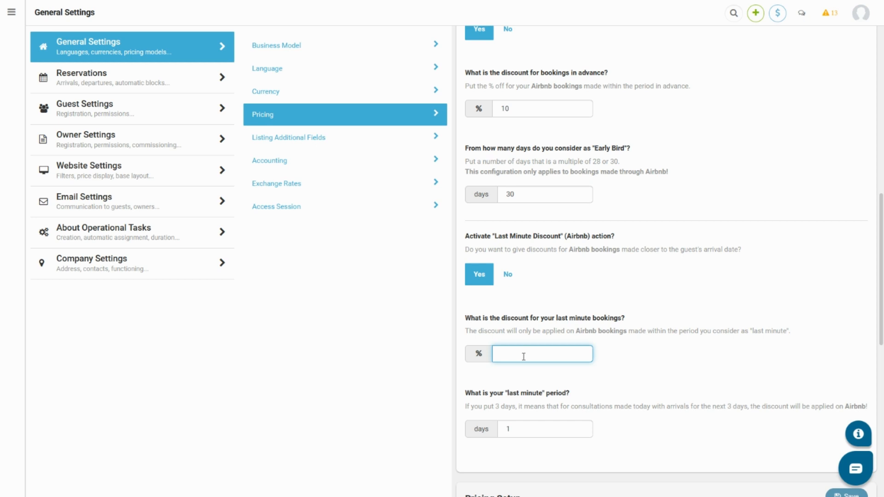
text(10)
click(527, 425)
double_click(527, 425)
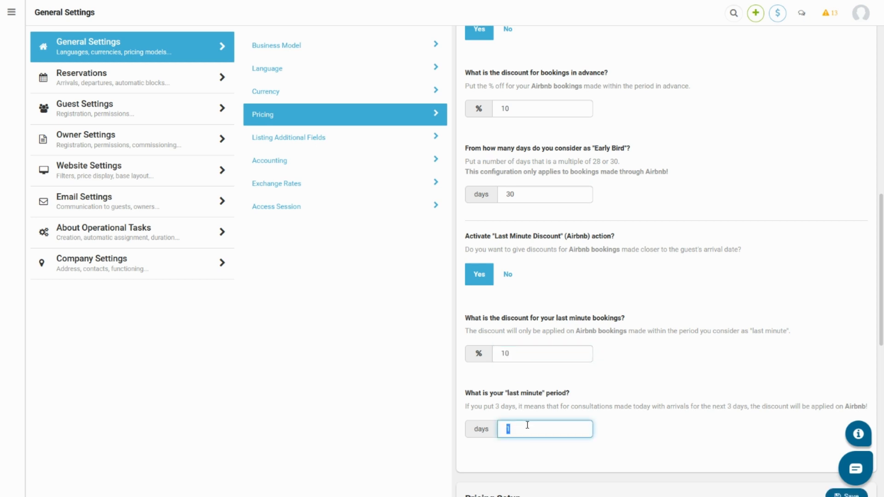
text(5)
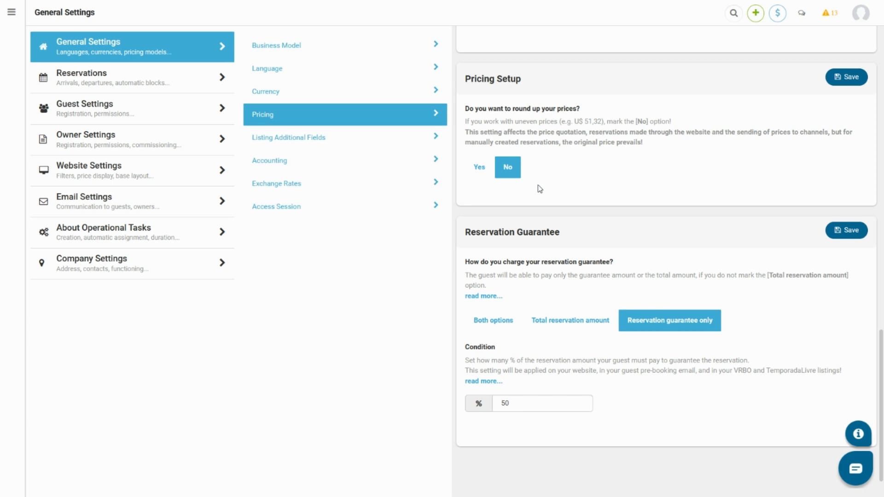
- Try the Both options and Total reservation amount choices for charging the reservation guarantee
click(516, 172)
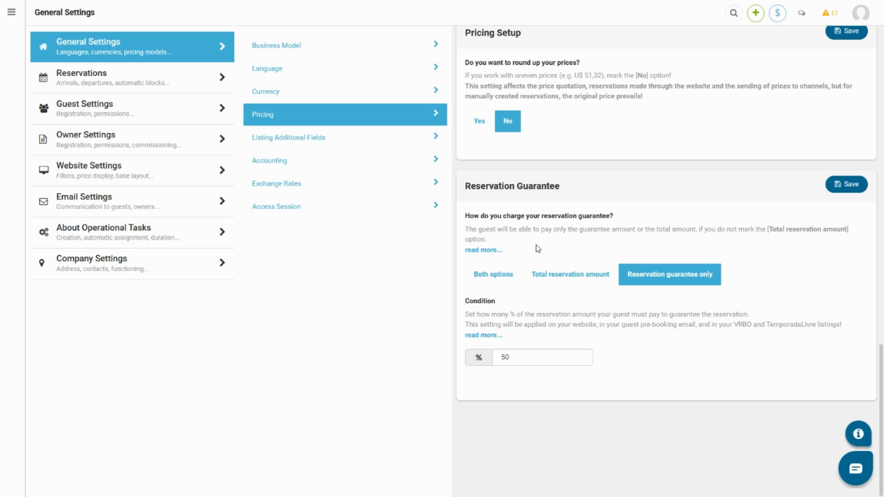
click(492, 278)
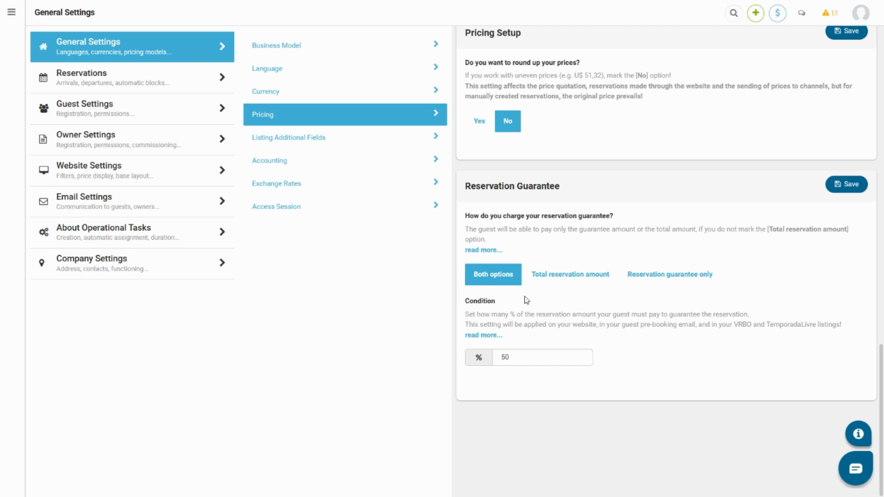
click(535, 361)
double_click(535, 360)
click(535, 361)
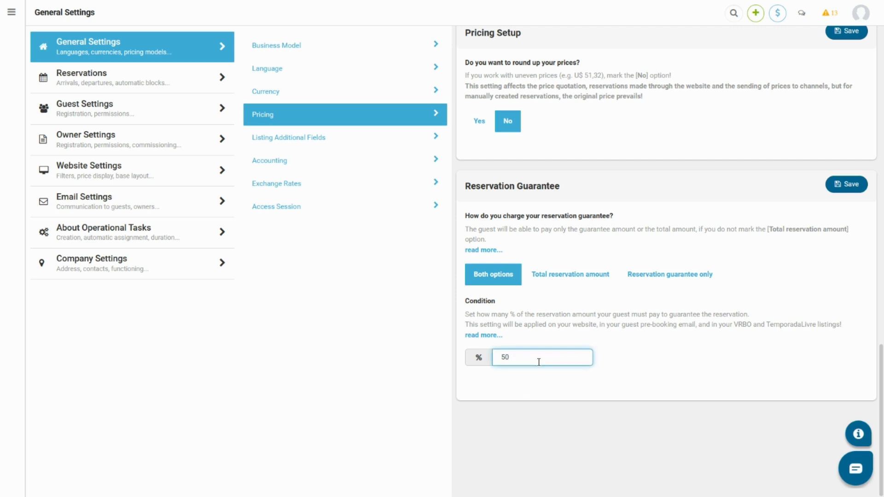
click(571, 282)
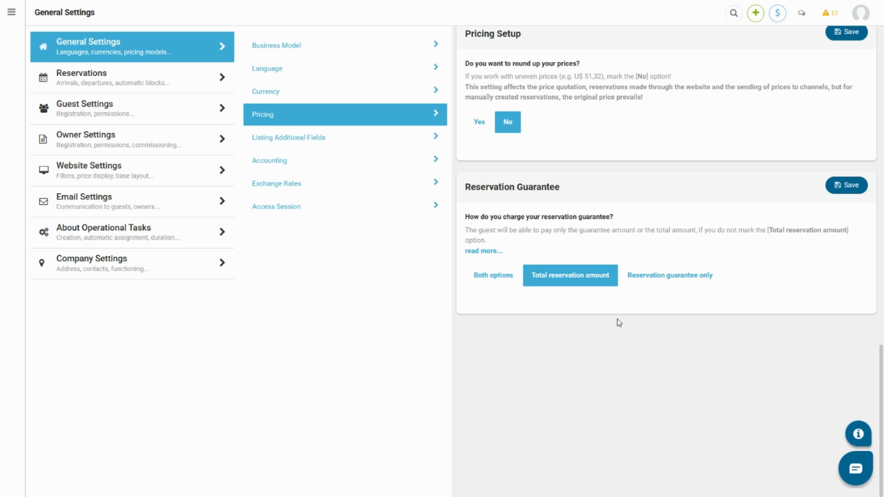
- Set the reservation guarantee charge to Reservation guarantee only and select its condition percentage
click(675, 278)
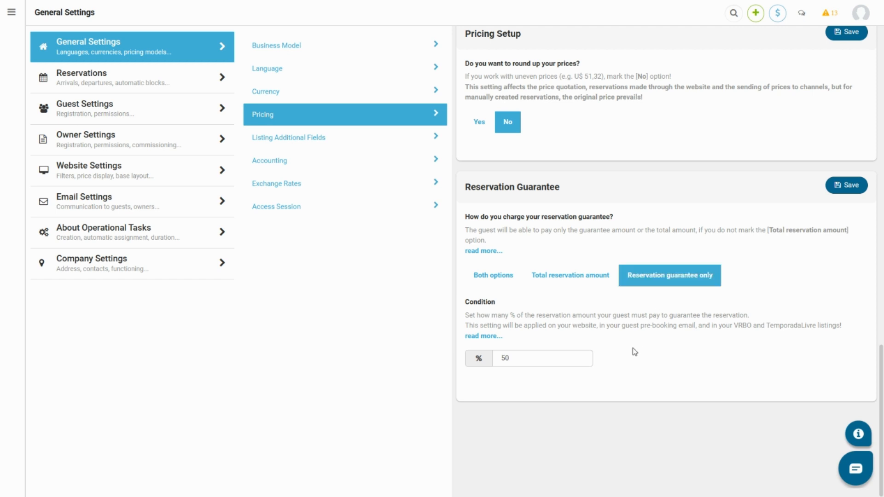
click(528, 359)
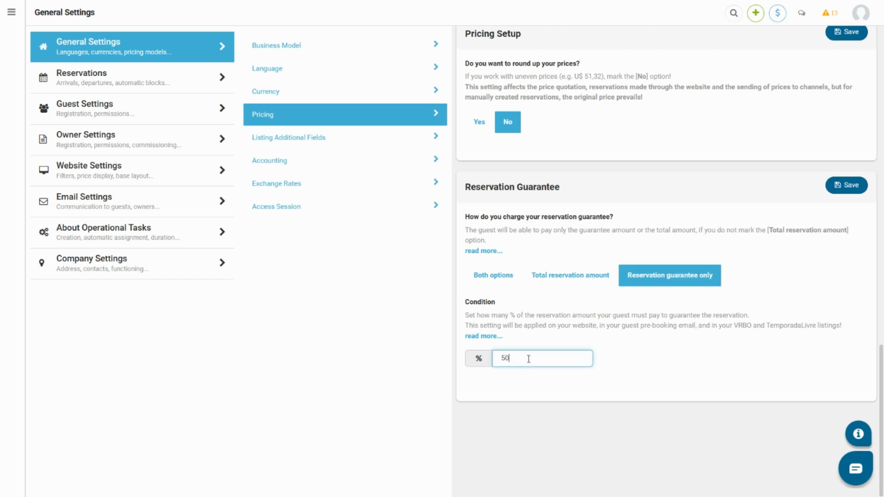
double_click(529, 359)
click(528, 359)
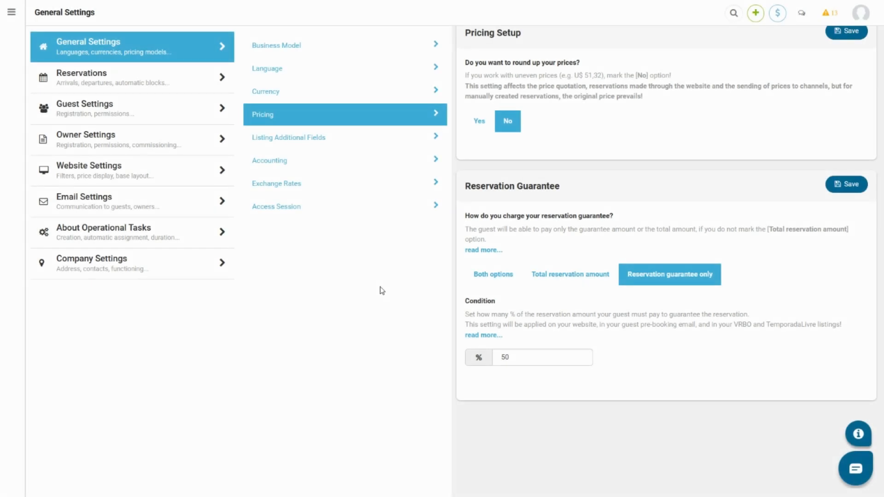
- Open the calendar list screen and set its date range from 03 Apr 2023 to 03 May 2023
mouse_move(14, 65)
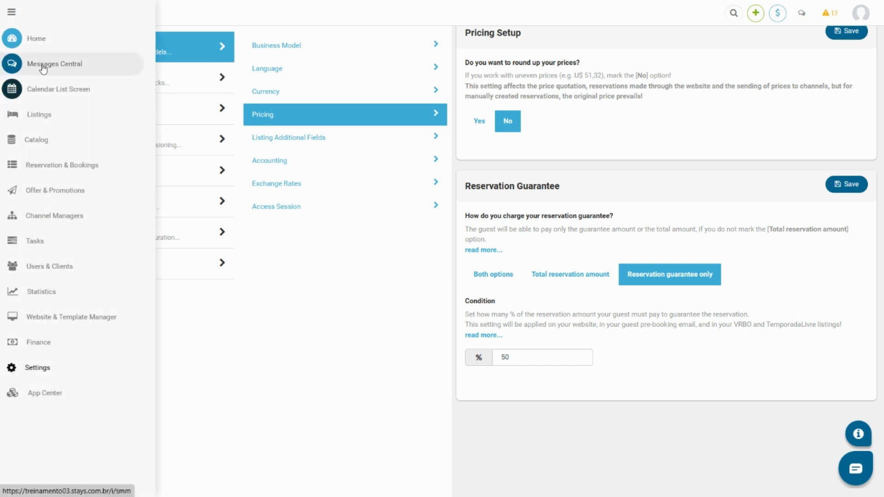
click(64, 89)
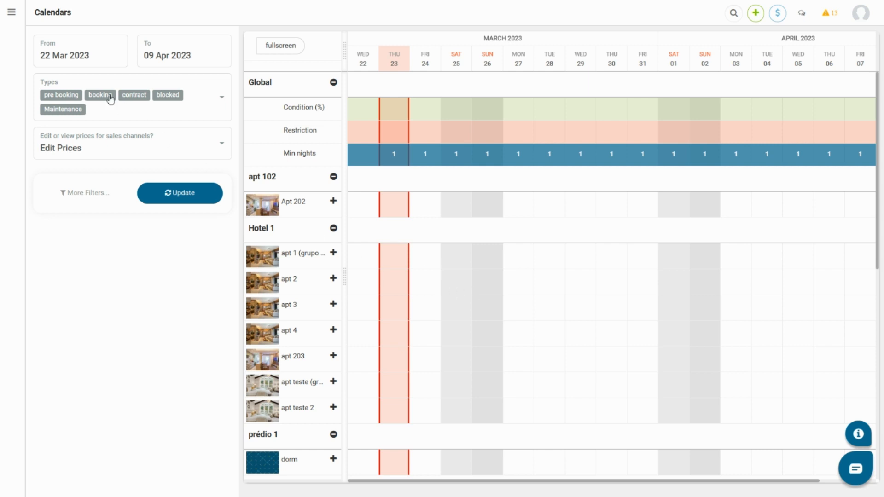
click(79, 55)
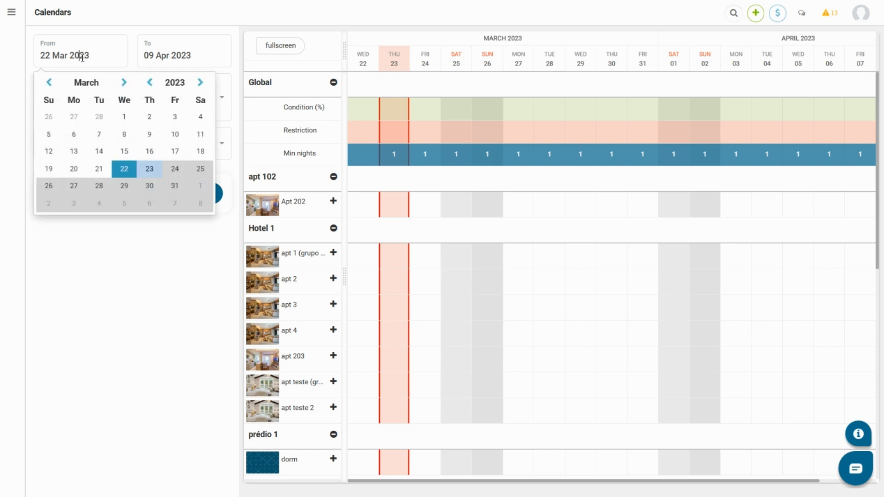
click(123, 83)
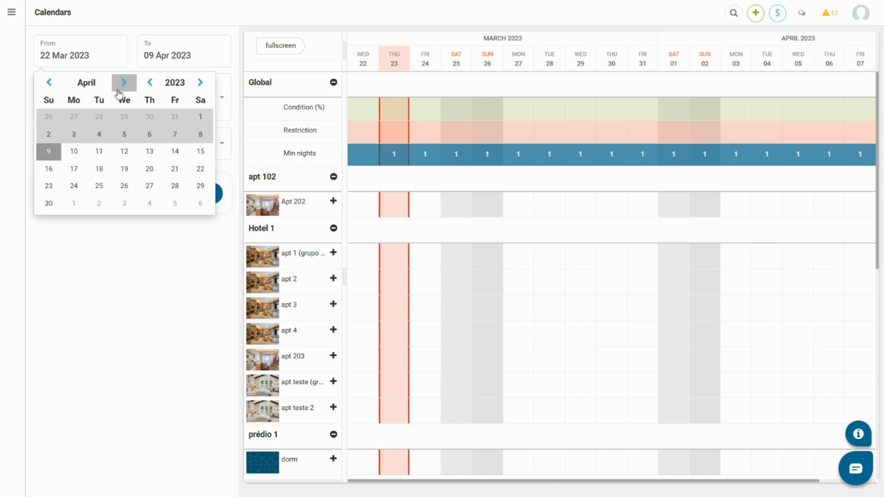
click(74, 134)
click(172, 52)
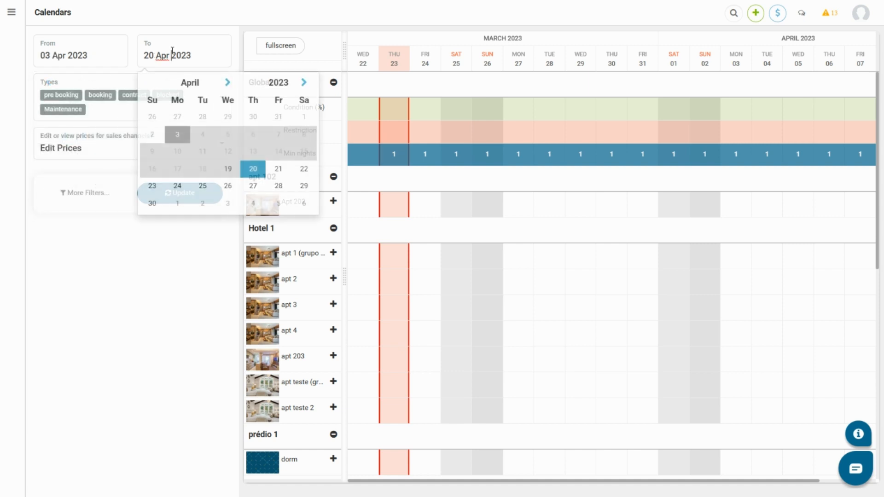
click(228, 82)
click(224, 119)
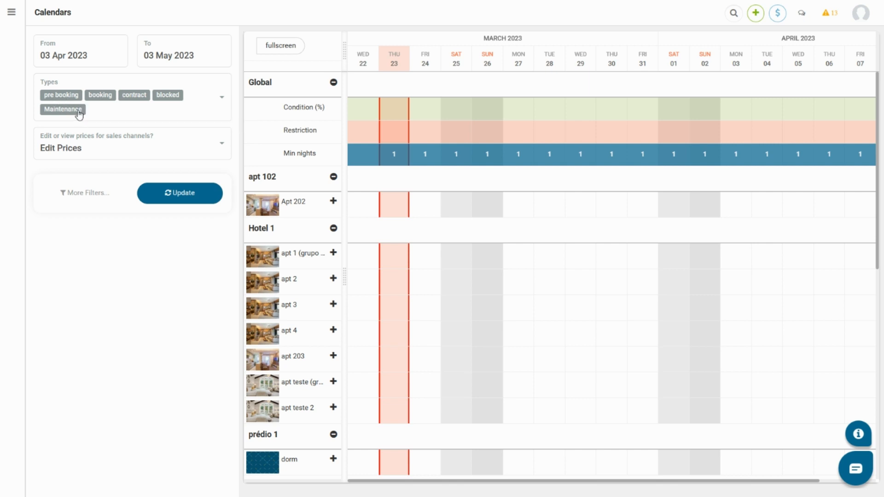
- Update the calendar in Edit Prices mode and expand the rate rows of apt 1 under Hotel 1
click(80, 148)
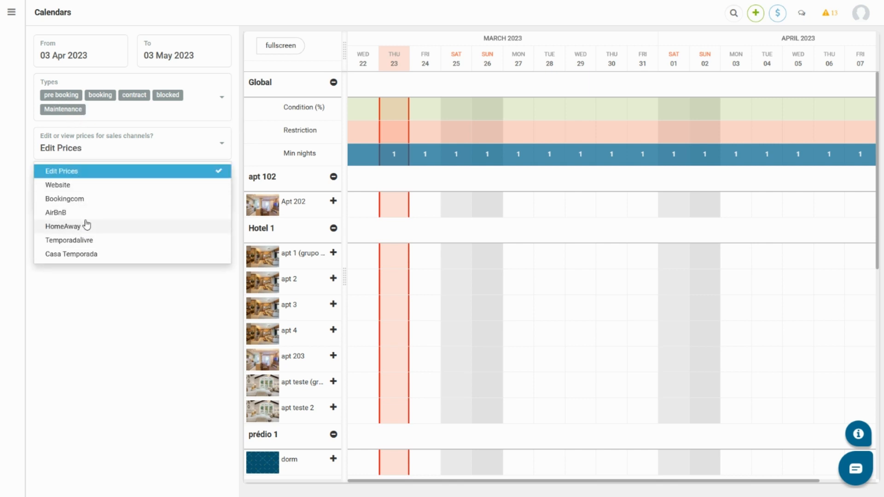
click(82, 288)
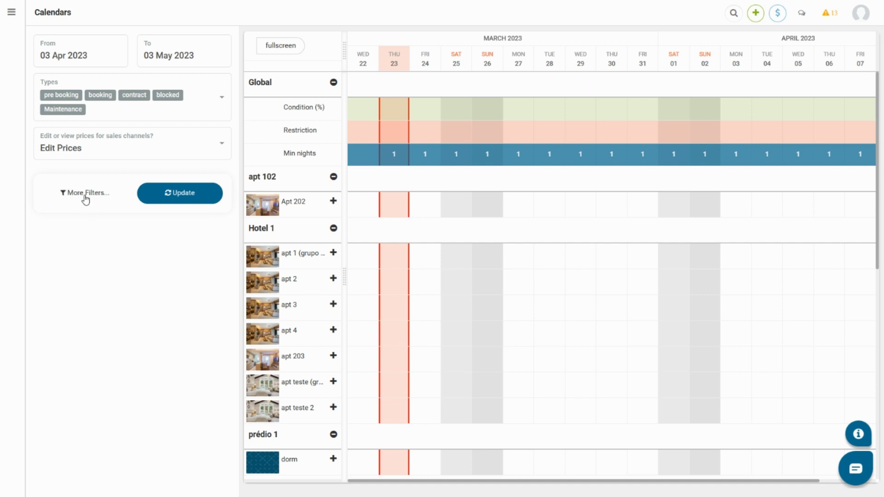
click(153, 186)
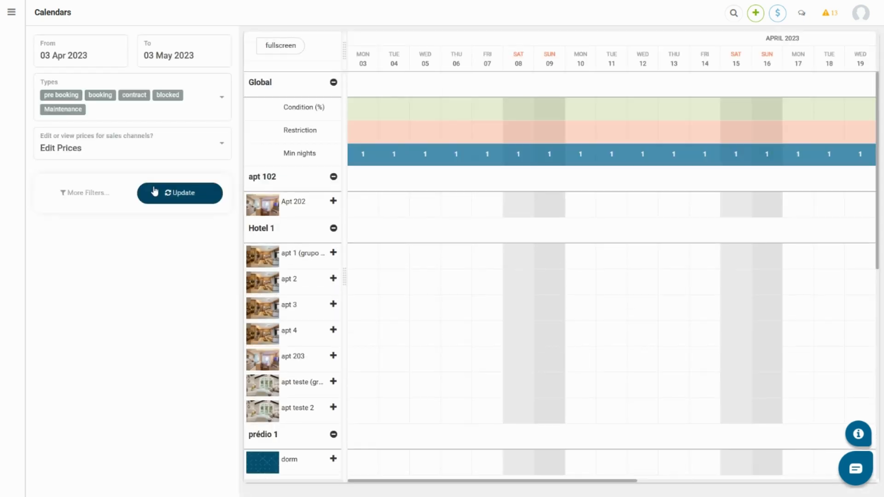
click(333, 254)
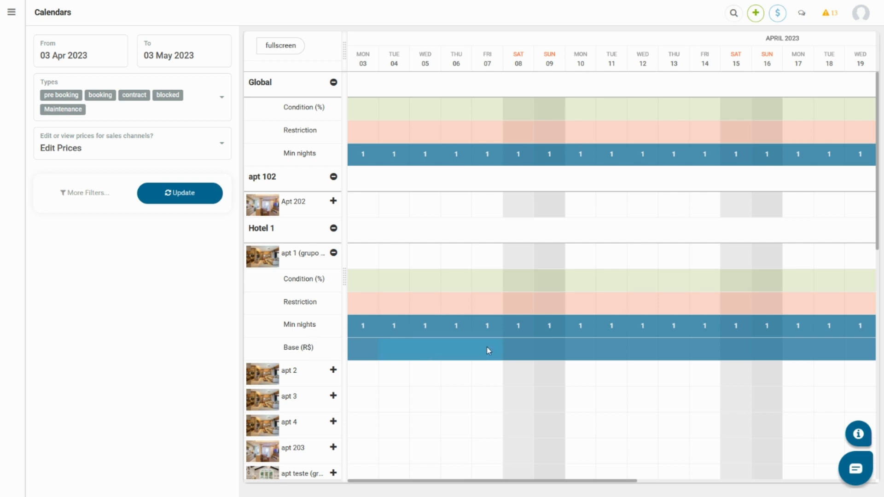
drag(490, 347, 504, 346)
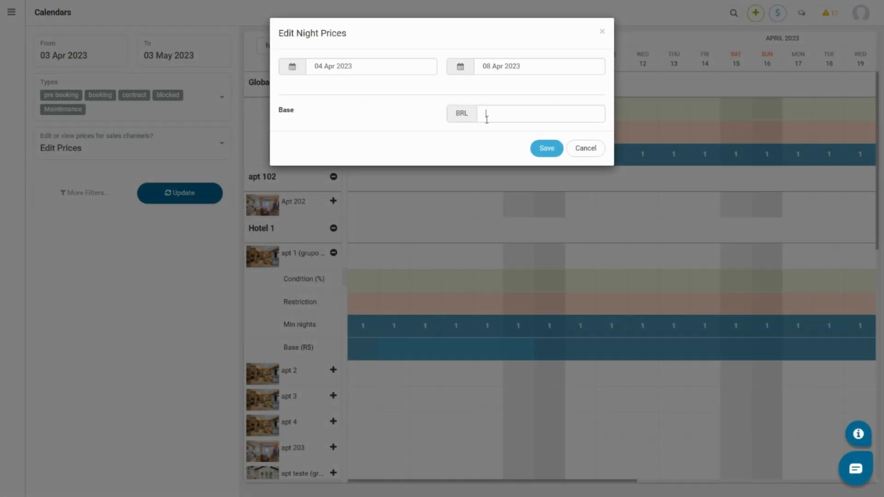
click(486, 115)
text(200)
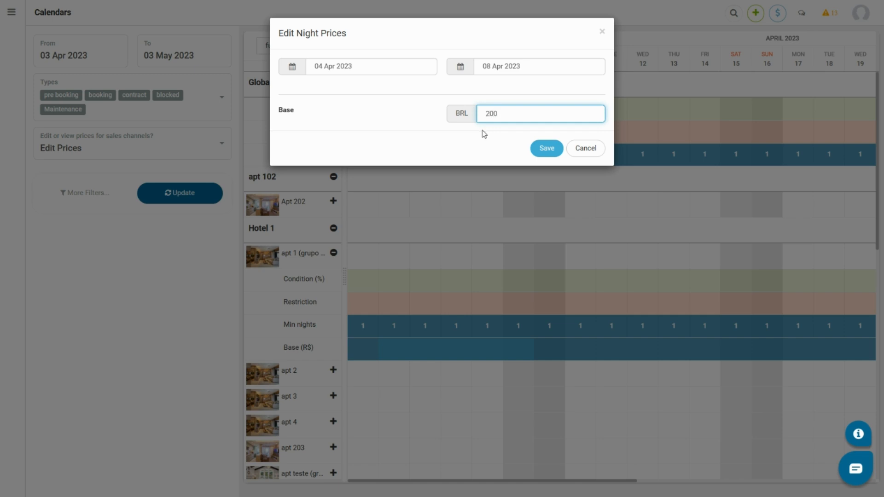
click(584, 150)
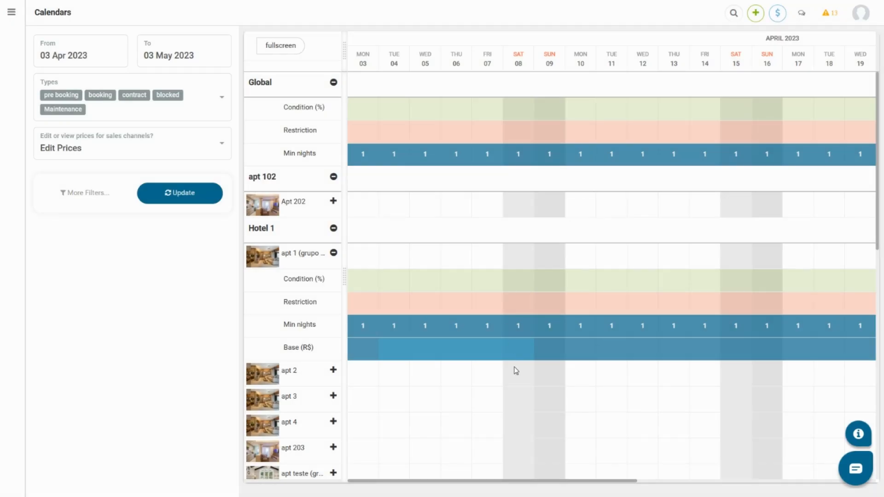
- Set apt 1's base night price to 200 BRL from 03 Apr 2023 to 30 Jun 2023 and save it
click(363, 355)
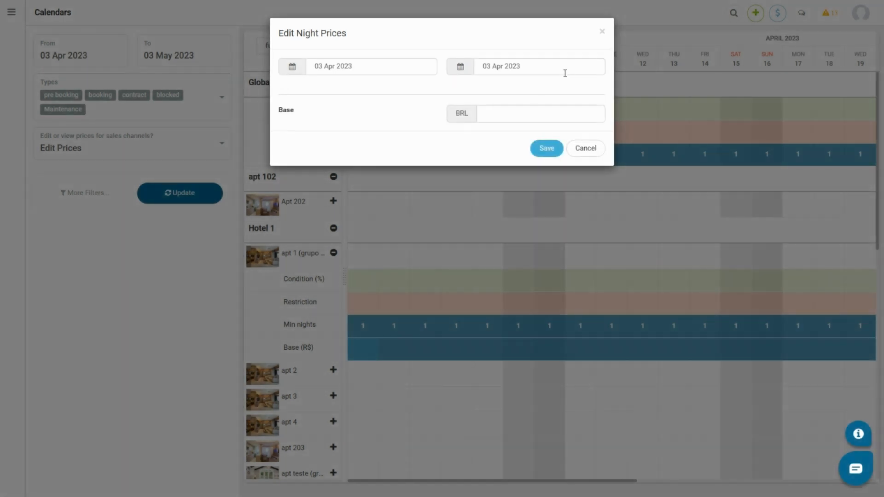
click(561, 69)
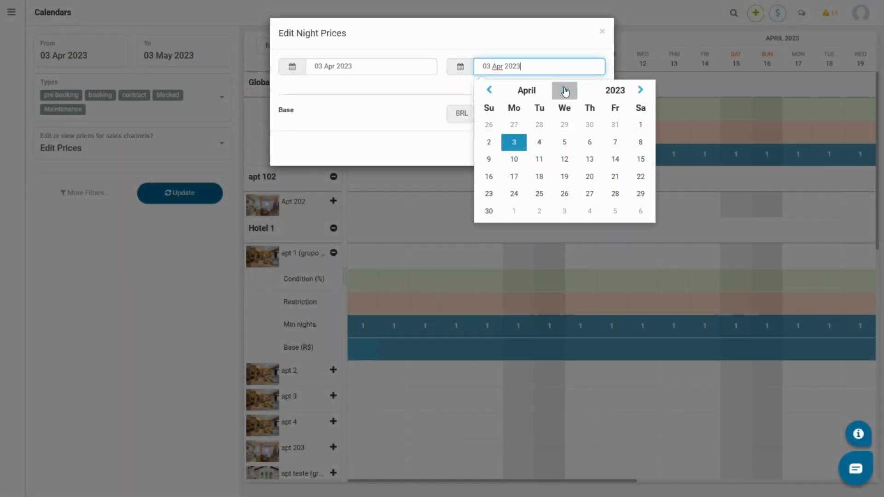
click(565, 91)
click(565, 91)
click(616, 193)
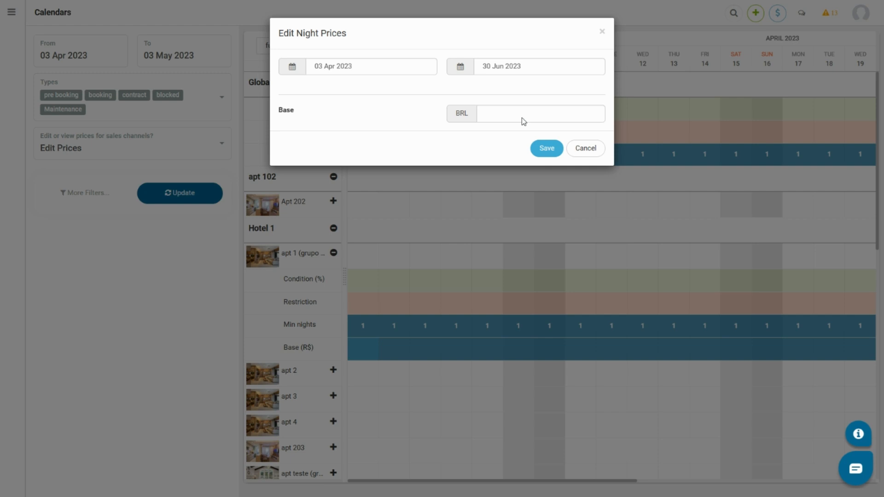
click(523, 118)
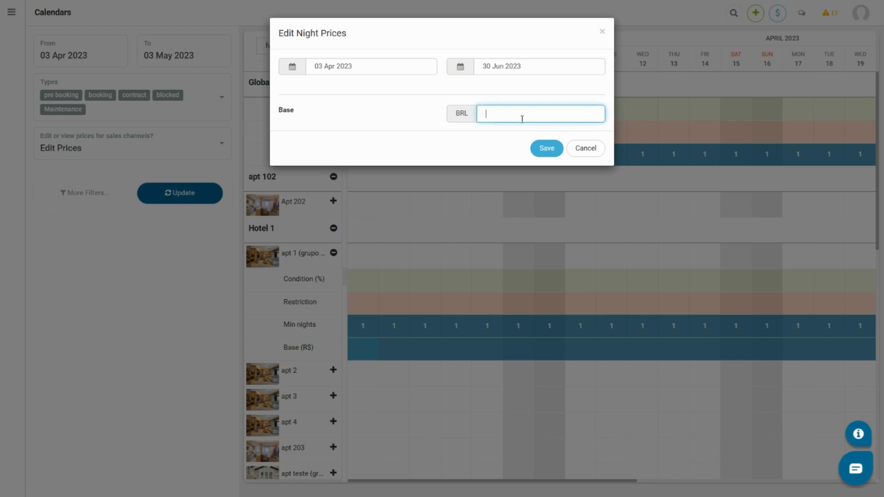
text(200)
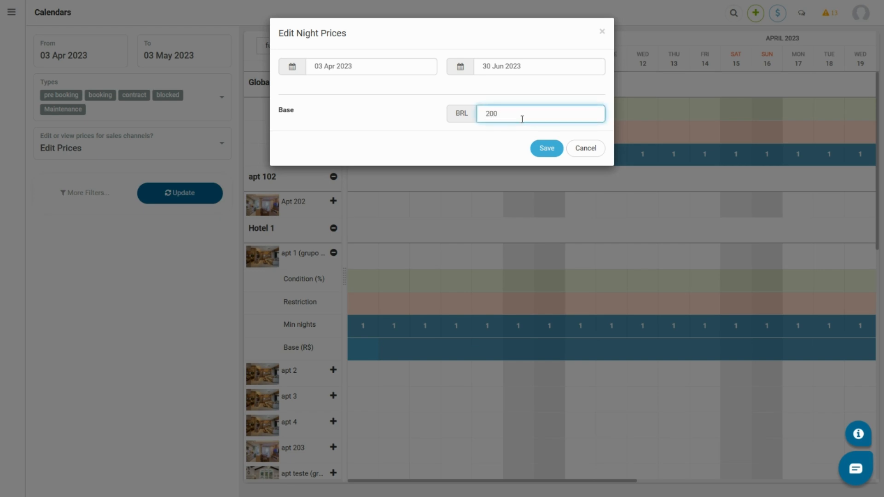
click(547, 150)
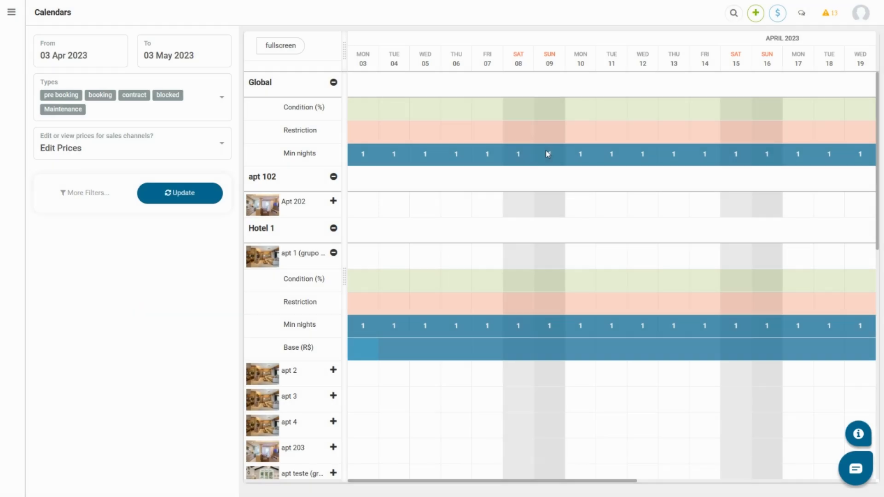
- Set apt 1's minimum stay to 5 nights from 05 Apr 2023 to 07 Apr 2023 and apply it
scroll(491, 290, down, 1)
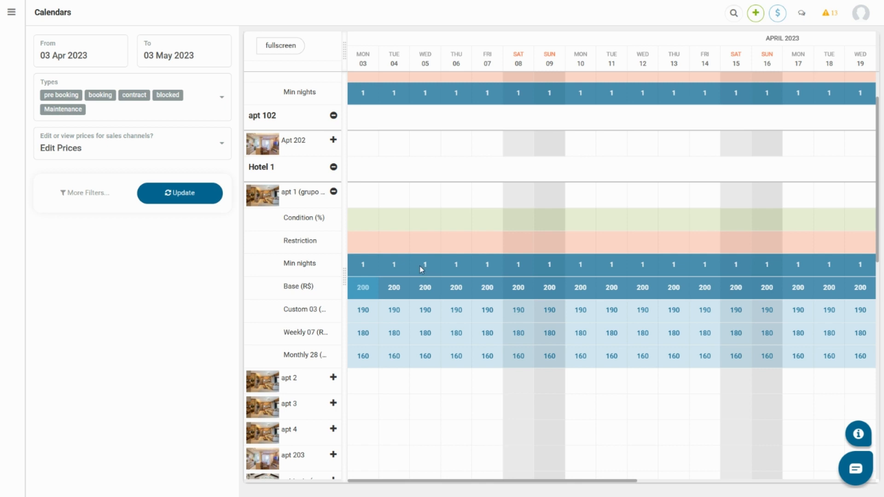
drag(420, 266, 487, 269)
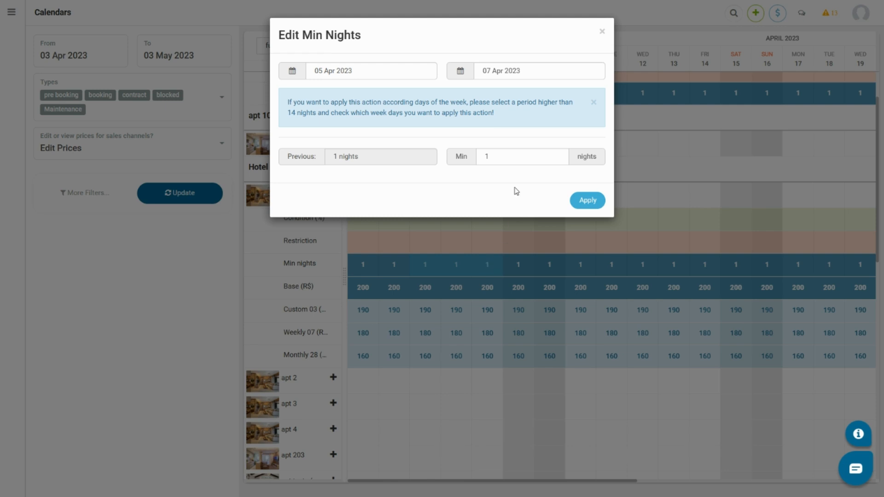
click(507, 160)
key(BackSpace)
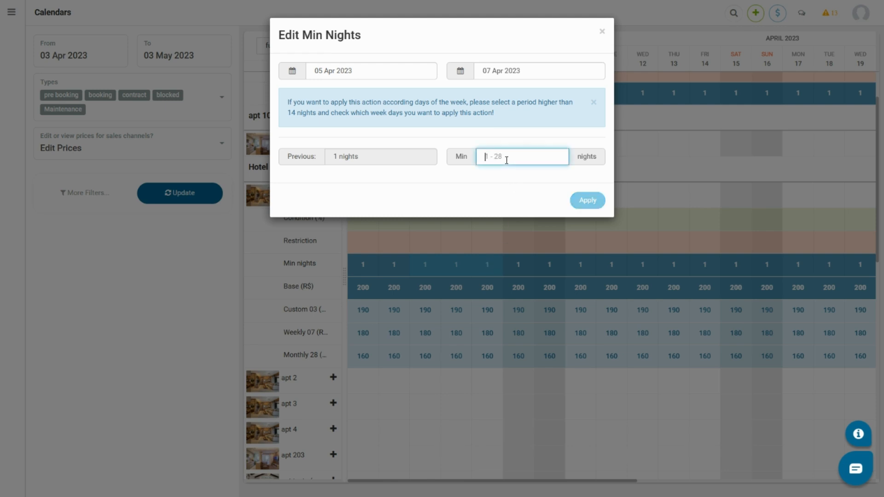
text(5)
click(587, 200)
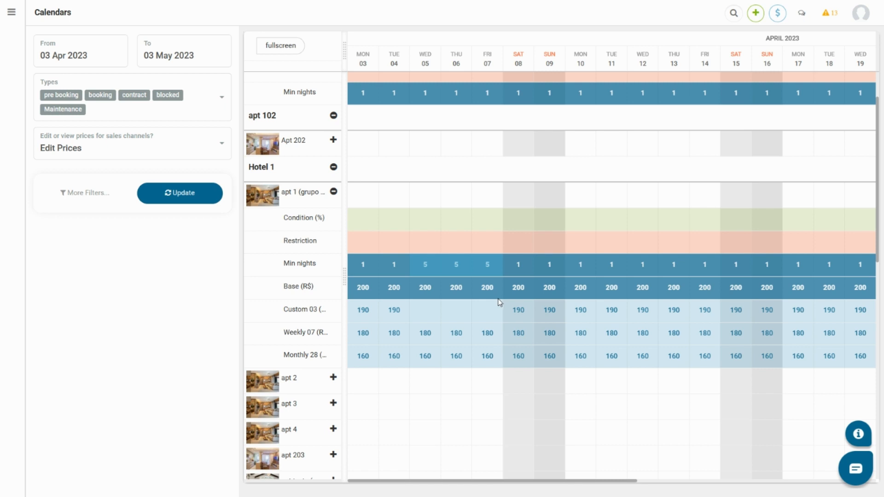
- Set apt 1's minimum stay to 3 nights on Fridays, Saturdays and Sundays from 14 Apr 2023 to 17 May 2023 and apply it
click(705, 265)
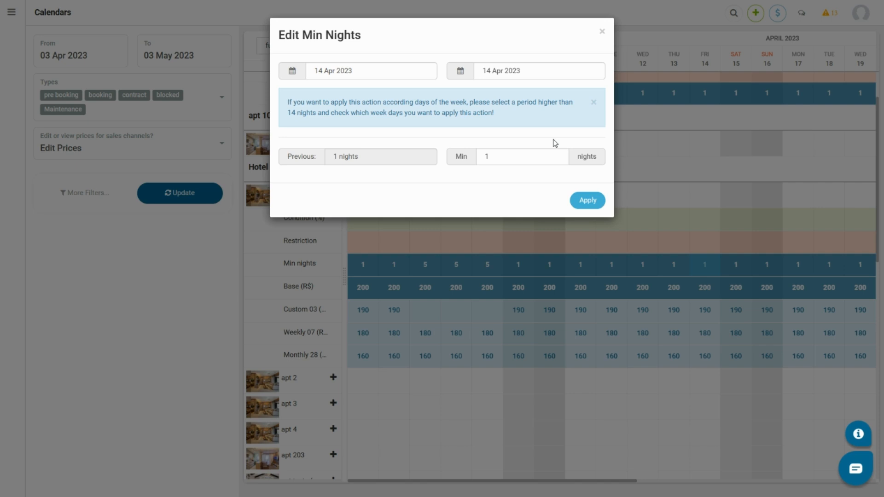
click(536, 73)
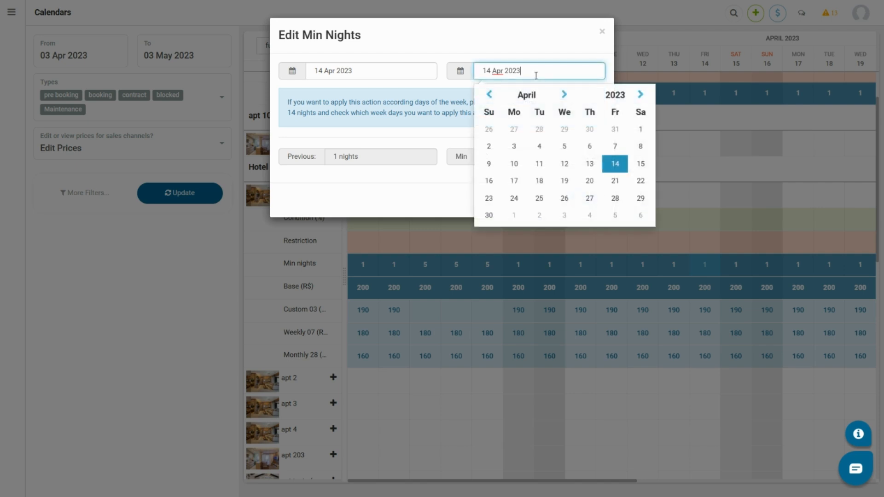
click(563, 97)
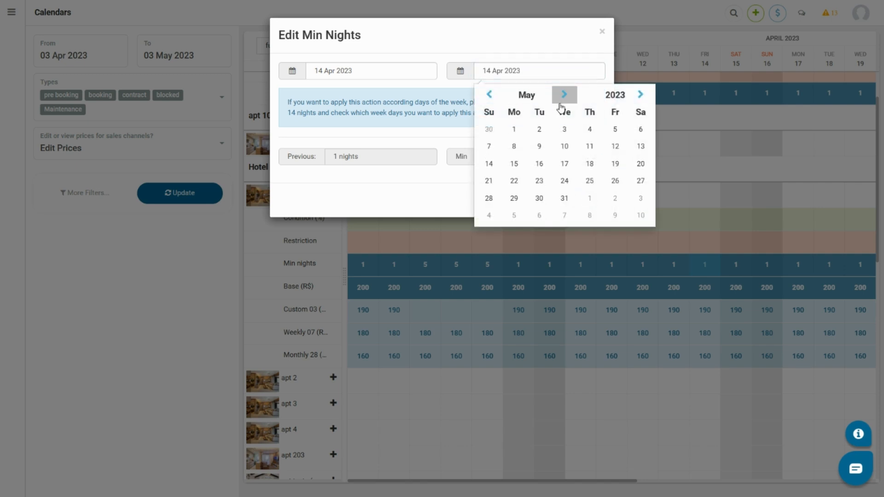
click(565, 163)
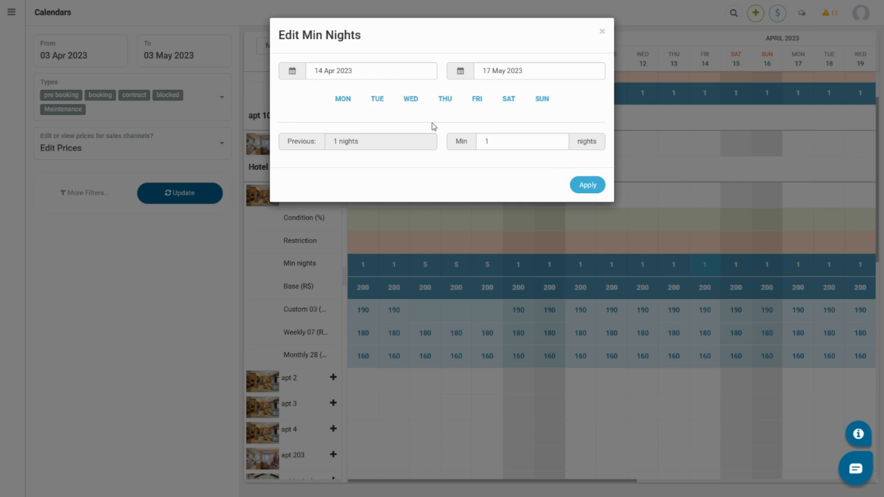
click(476, 105)
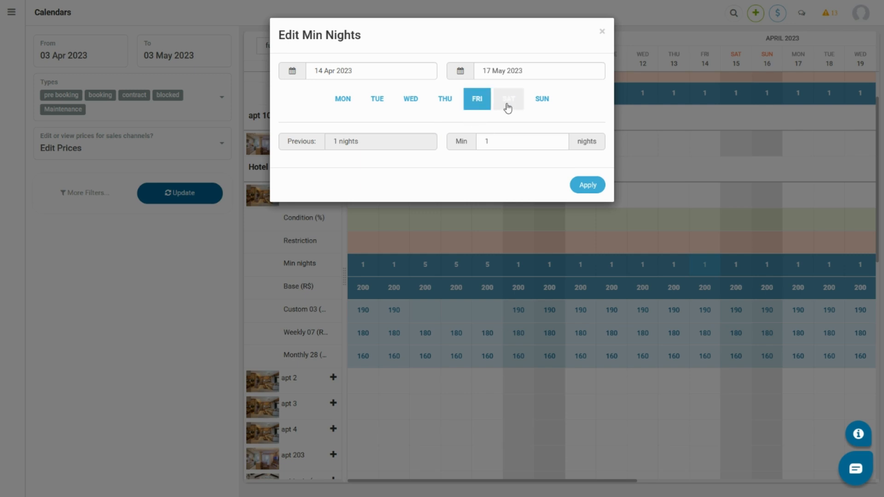
click(508, 107)
click(547, 107)
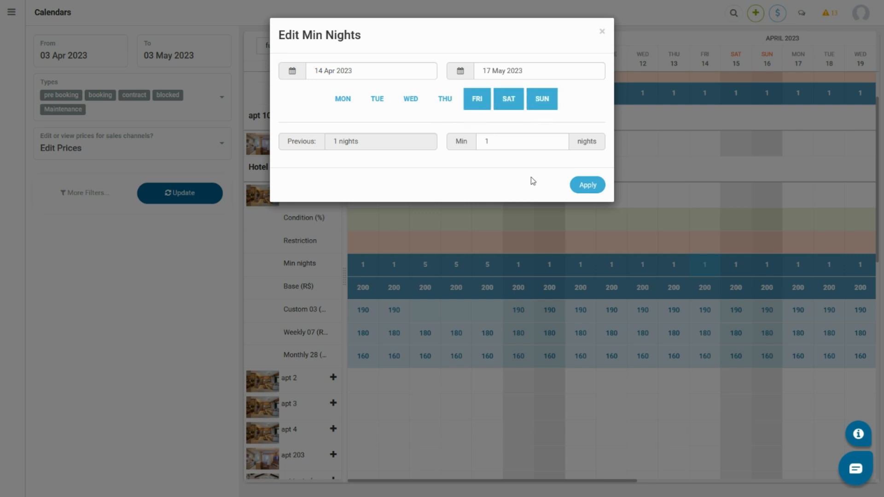
double_click(501, 144)
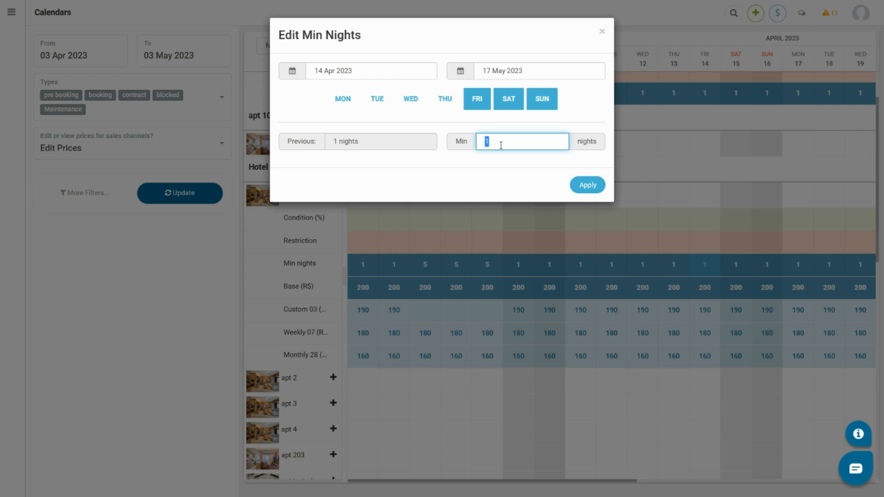
text(3)
click(577, 183)
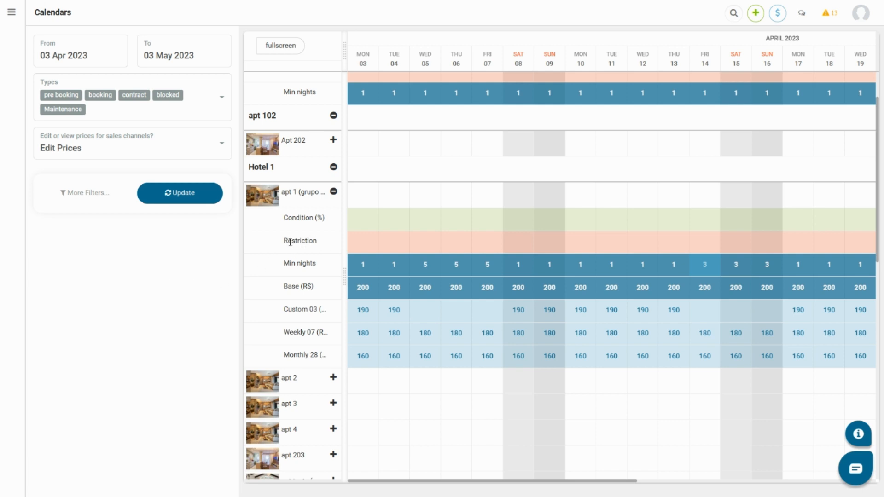
- Restrict departures for apt 1 from 04 Apr 2023 to 07 Apr 2023, keeping arrivals allowed, and apply the restriction
click(394, 247)
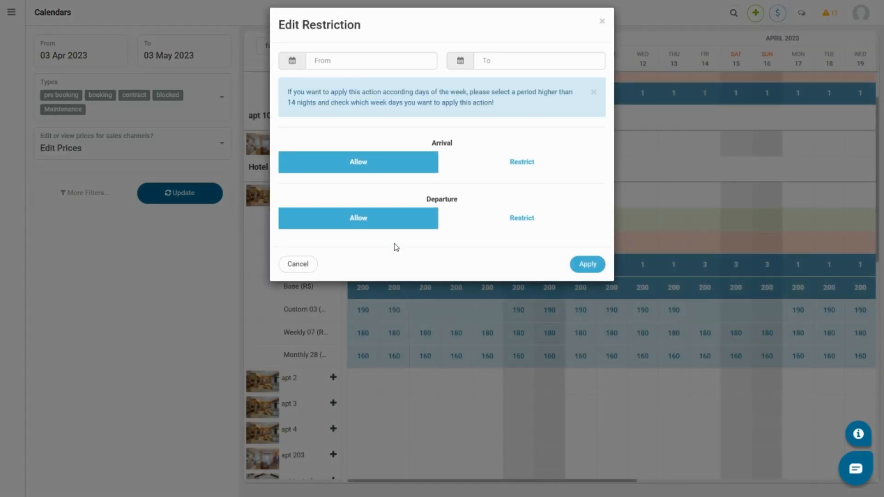
click(493, 70)
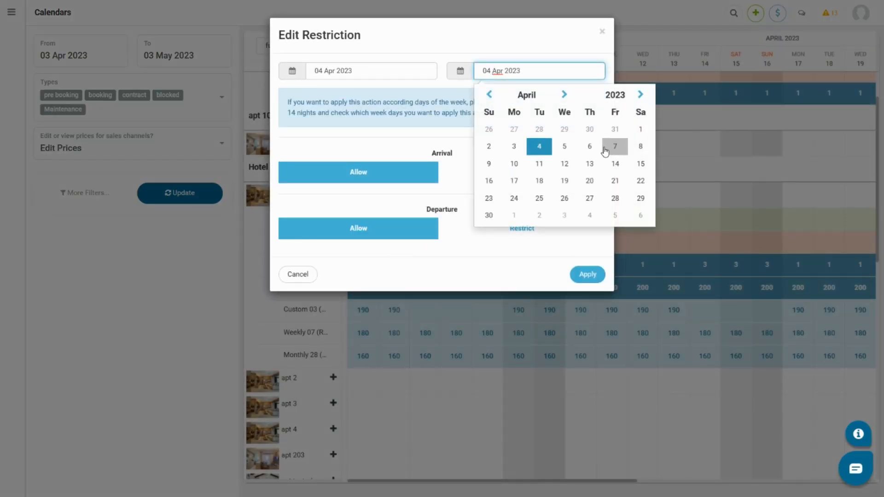
click(609, 148)
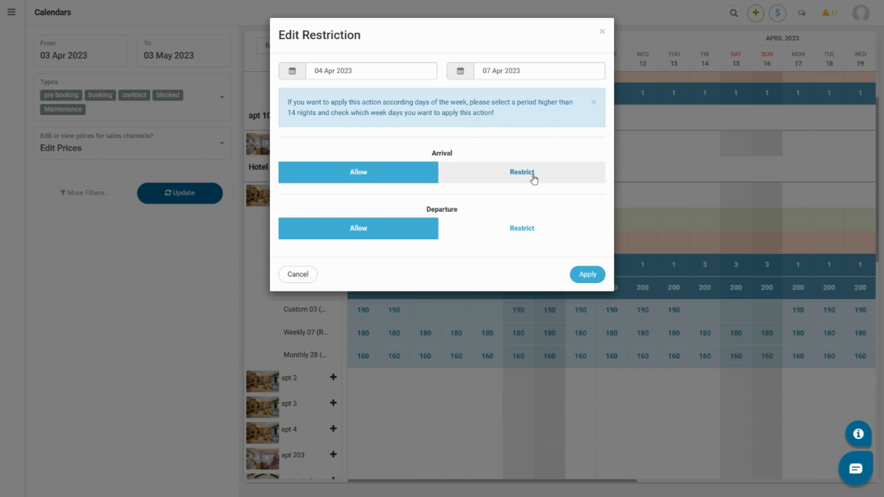
click(527, 228)
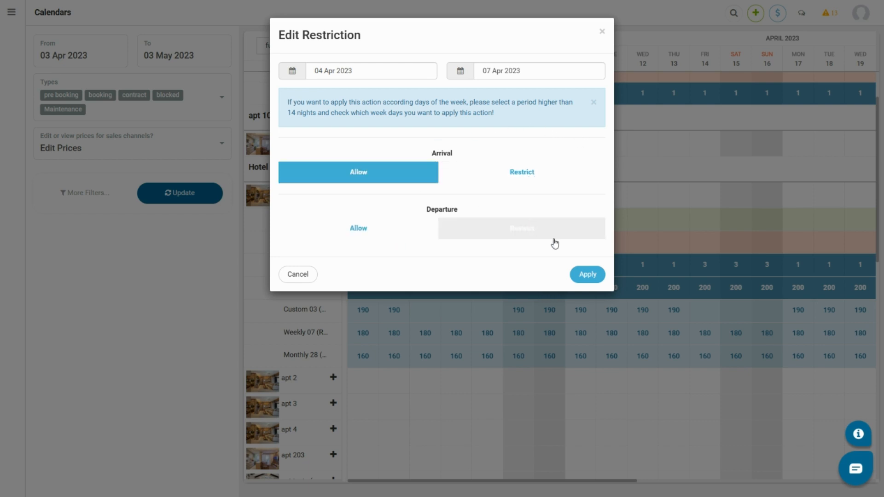
click(597, 278)
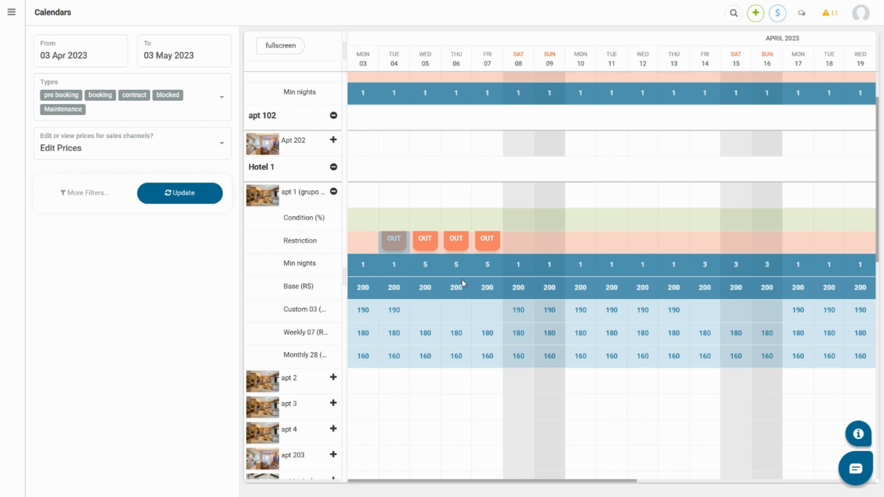
- Restrict arrivals for apt 1 on Sundays from 09 Apr 2023 to 17 May 2023 and apply the restriction
click(548, 244)
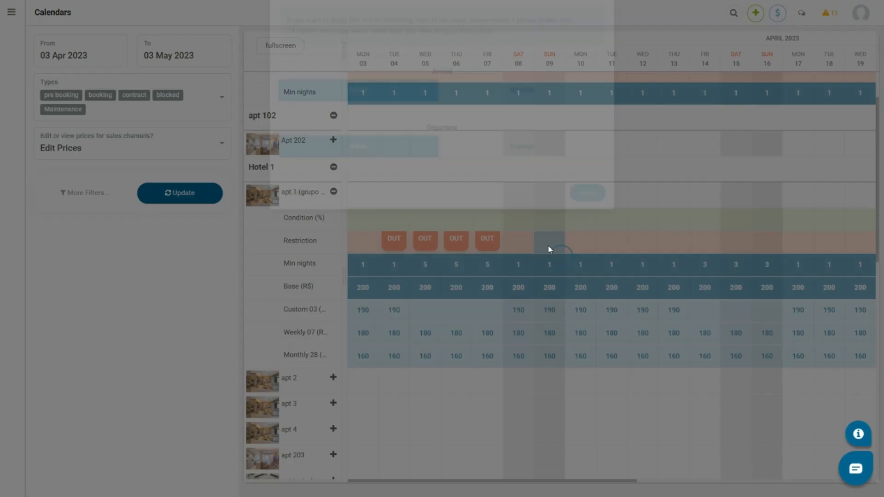
click(533, 74)
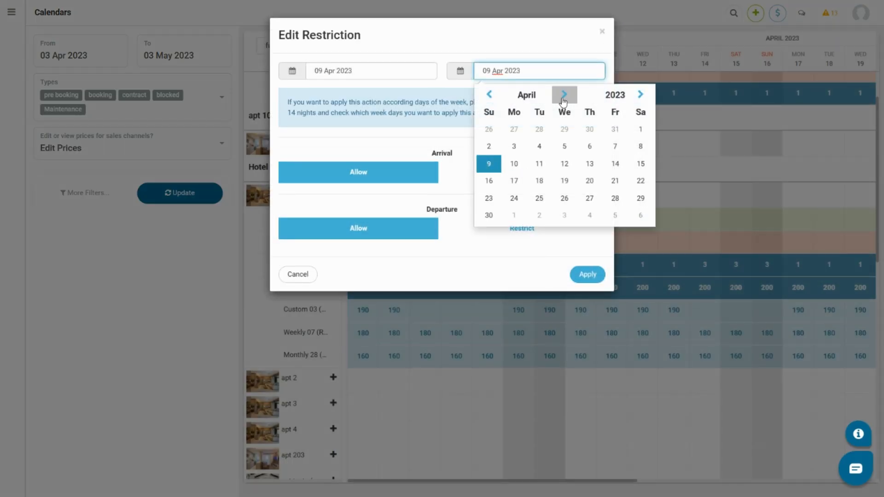
click(563, 94)
click(566, 164)
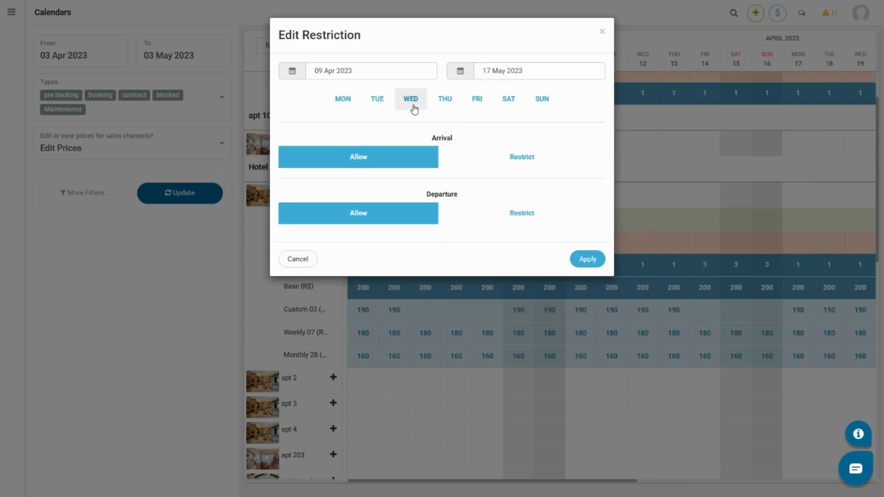
click(542, 105)
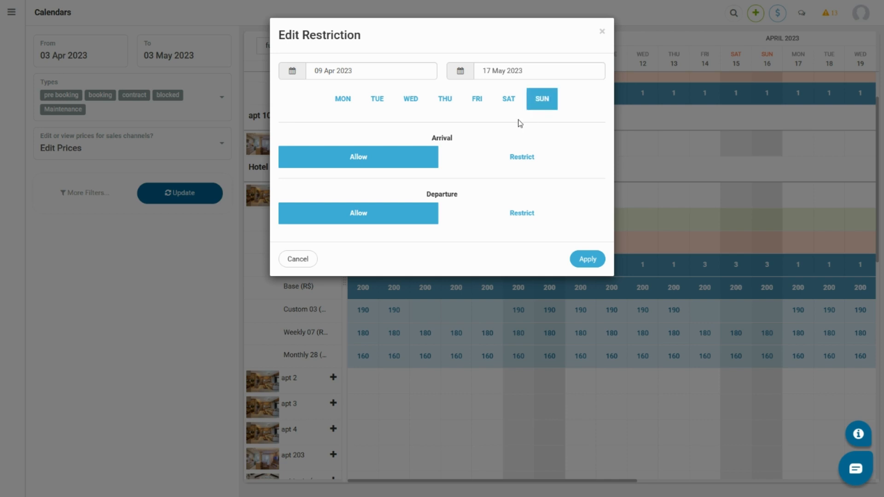
click(511, 159)
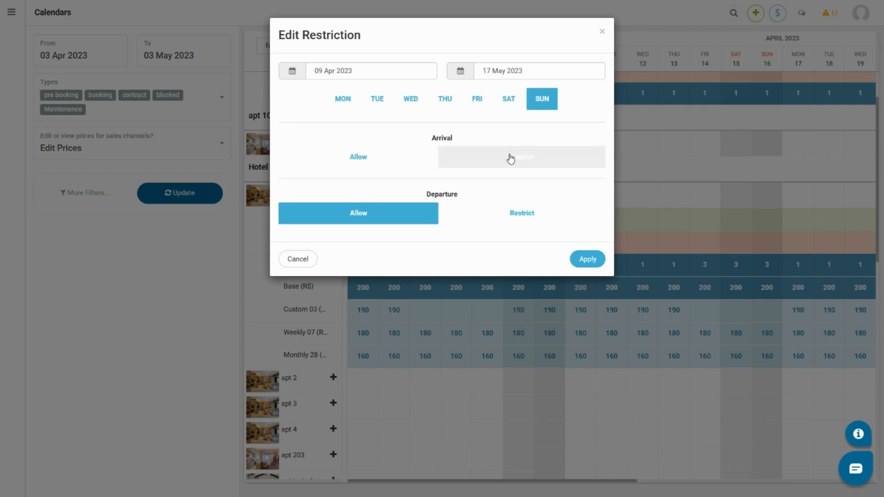
click(583, 259)
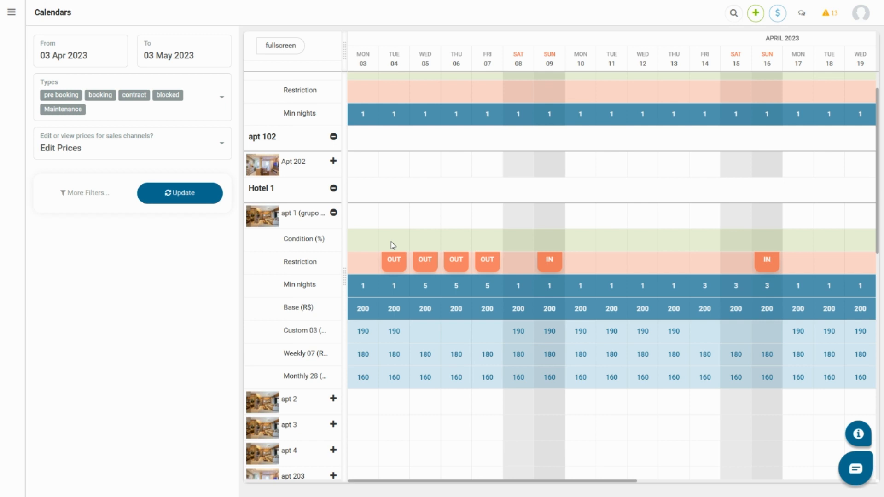
- Apply a 10% promotion to apt 1 from 04 Apr 2023 to 06 Apr 2023
drag(391, 241, 446, 245)
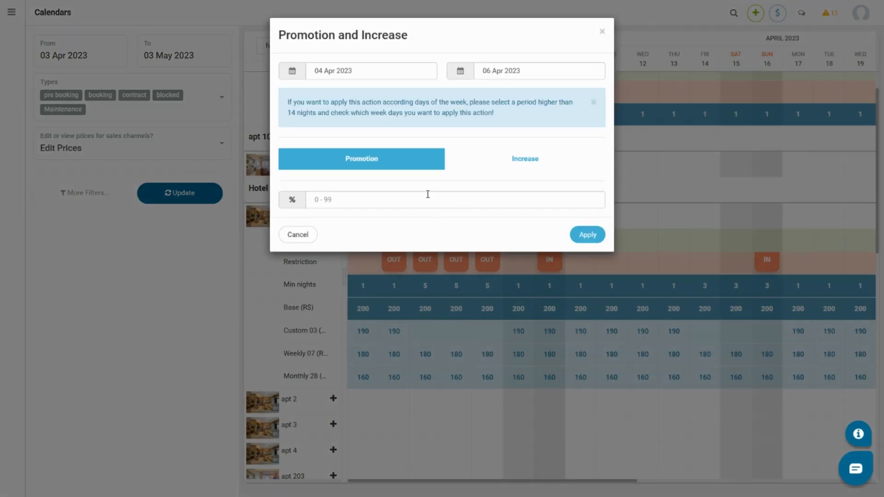
click(427, 163)
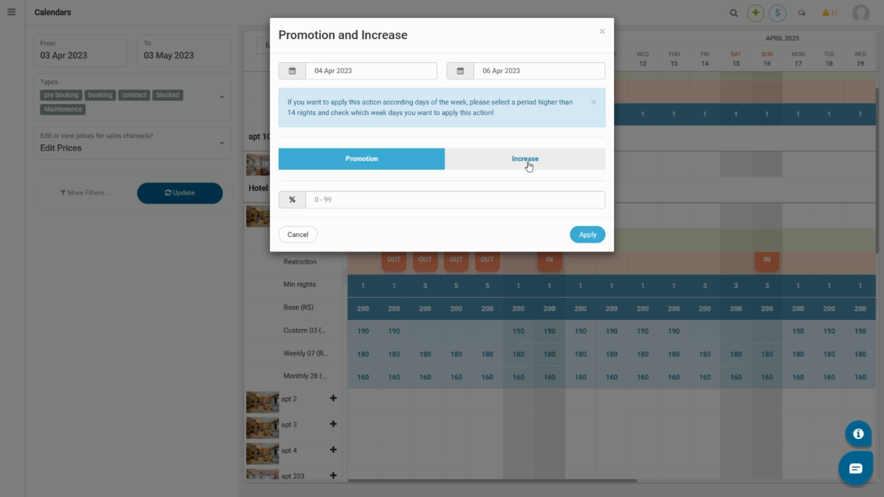
click(341, 197)
text(1)
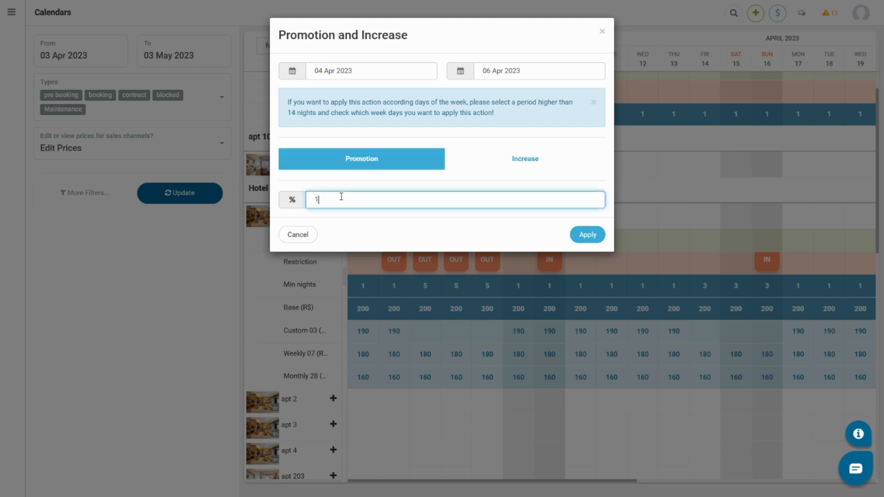
text(0)
click(582, 236)
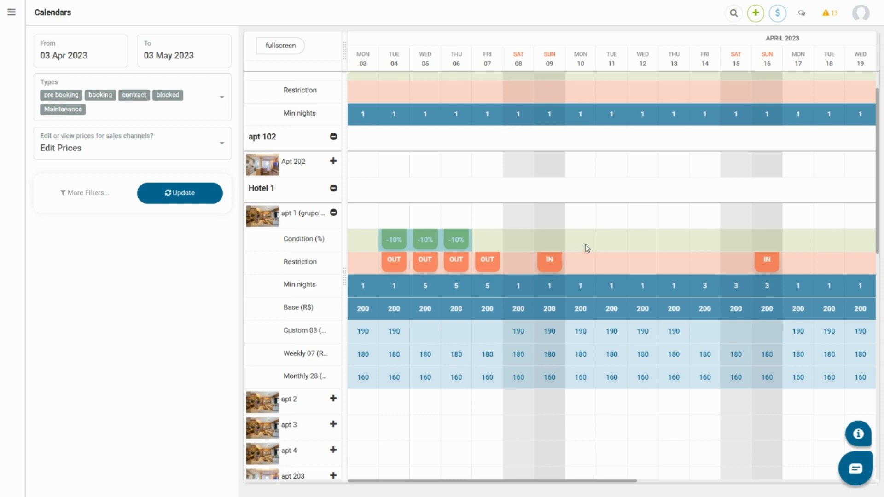
- Apply a 15% price increase to apt 1 on Fridays, Saturdays and Sundays from 07 Apr 2023 to 07 May 2023
click(490, 243)
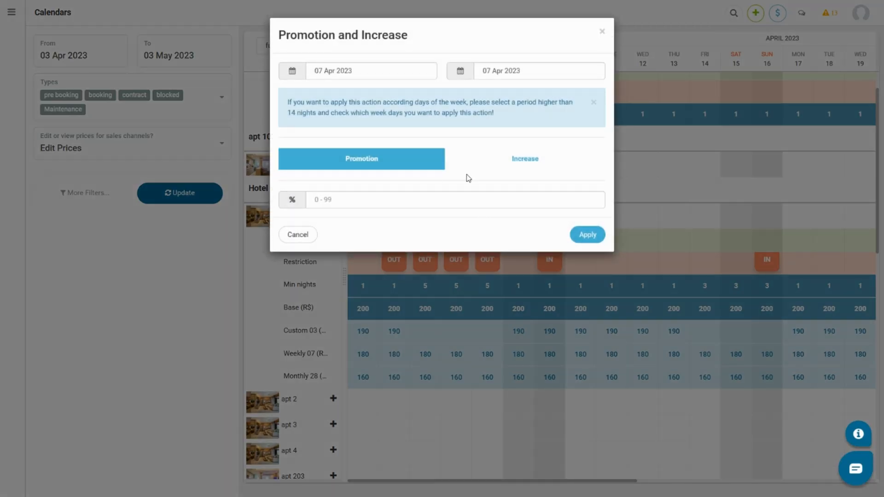
click(507, 74)
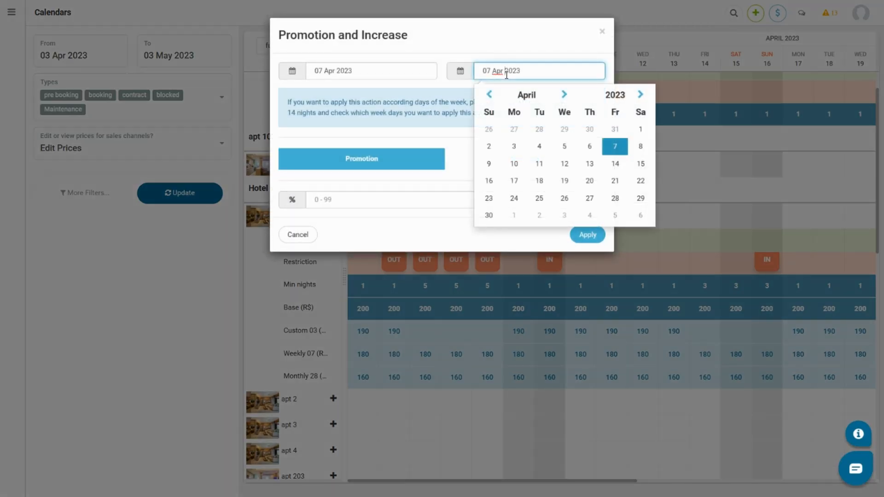
click(561, 97)
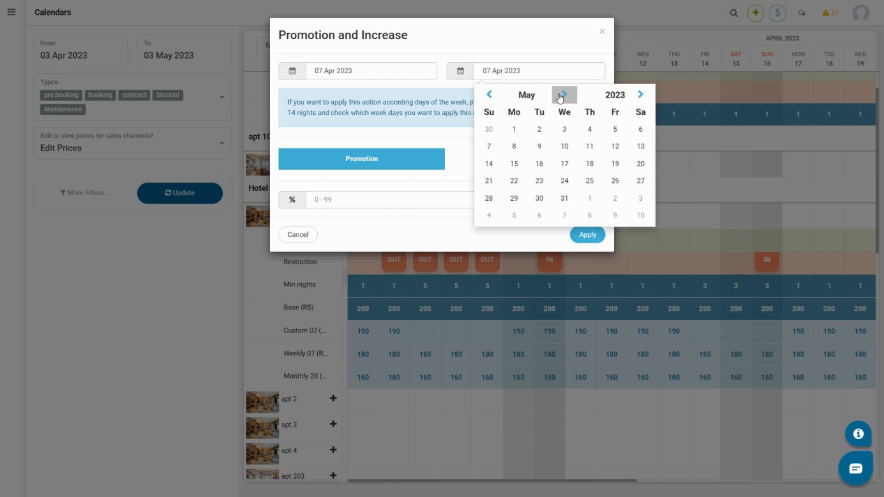
click(488, 151)
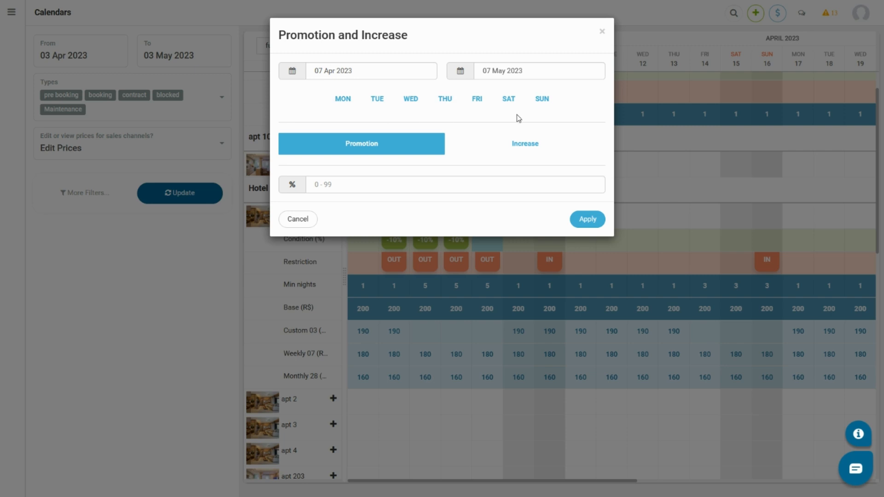
click(476, 100)
click(510, 104)
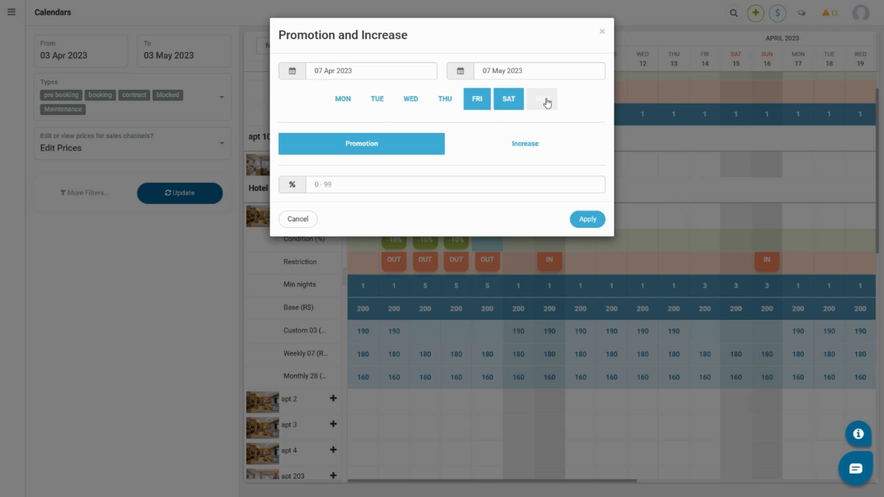
click(547, 102)
click(511, 153)
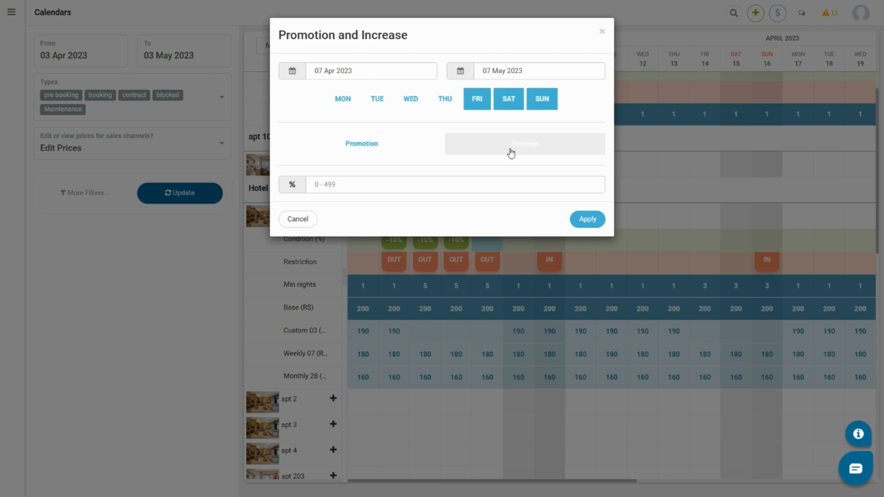
click(394, 186)
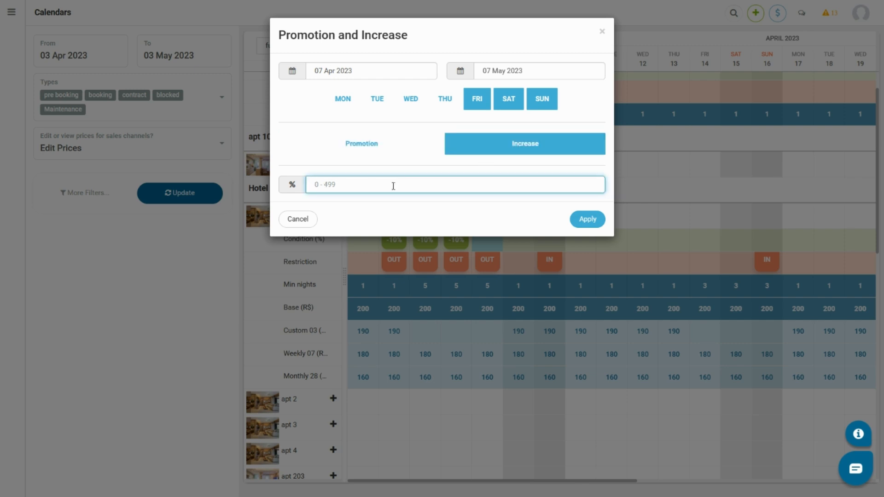
text(15)
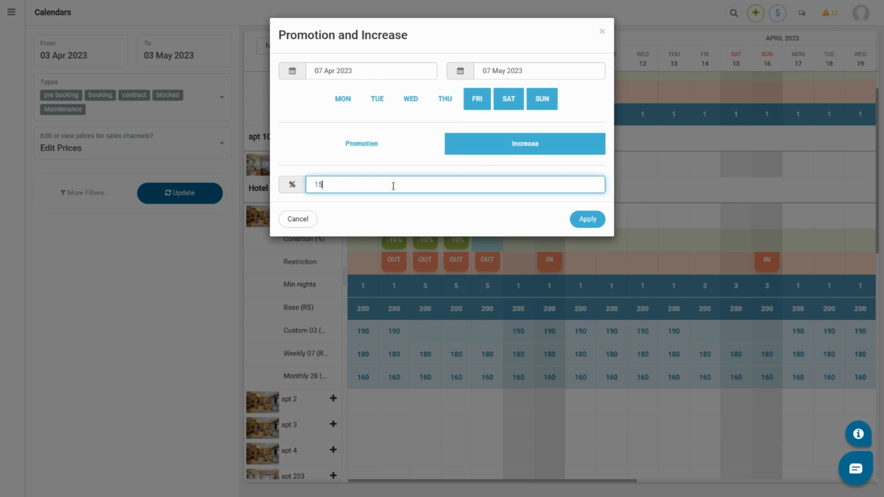
click(587, 220)
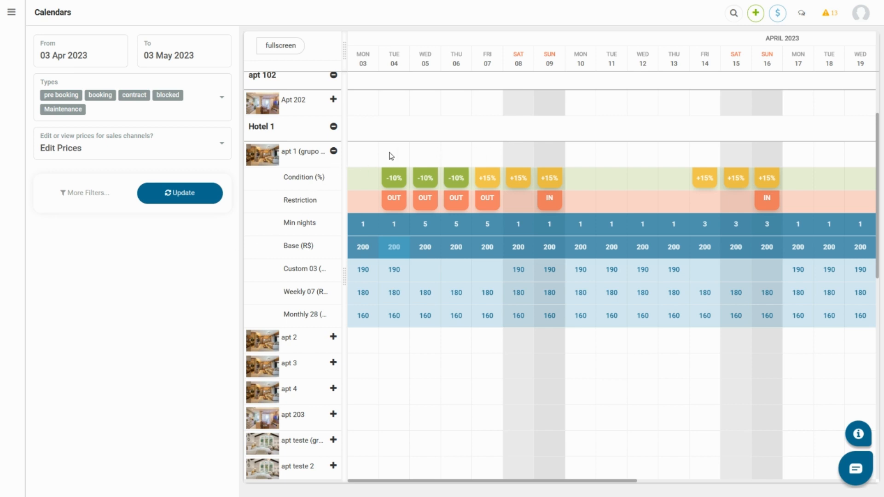
- Select 04 to 08 Apr 2023 for apt 1 and check the price quote for that stay
drag(392, 156, 510, 148)
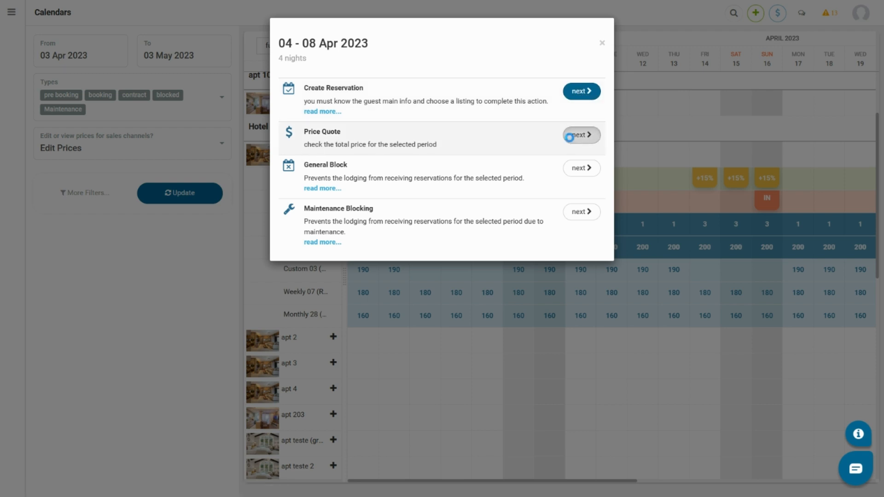
click(570, 137)
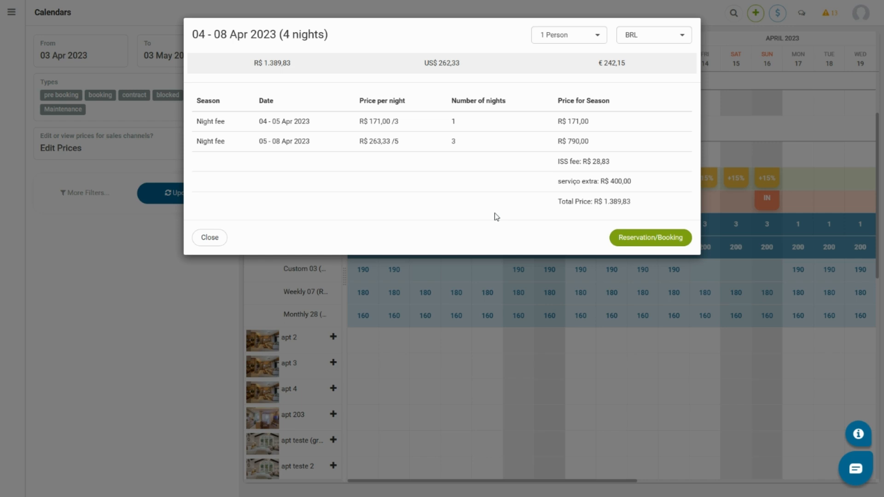
click(649, 239)
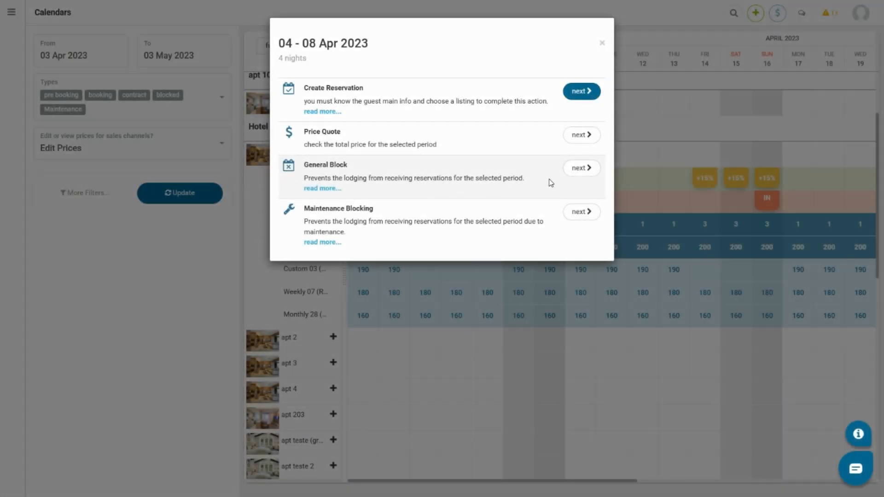
- Create a general block on apt 1 for 04 to 08 Apr 2023 and a maintenance block for 10 to 12 Apr 2023
click(573, 169)
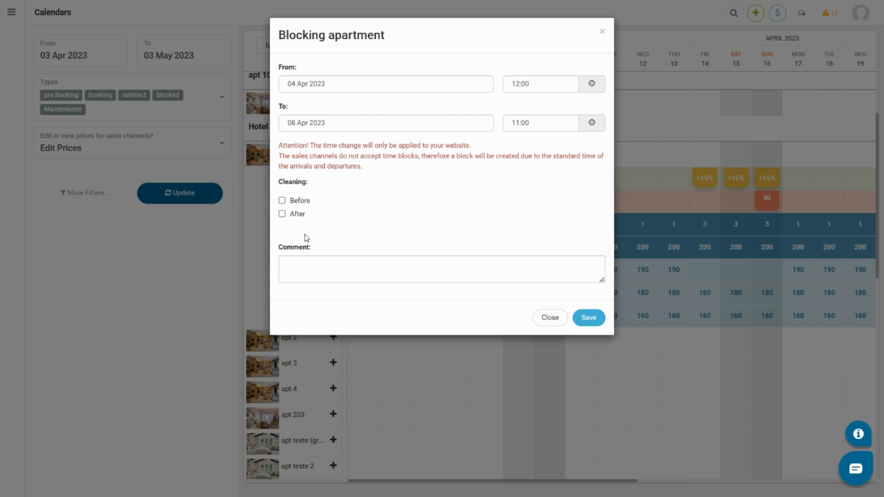
click(582, 321)
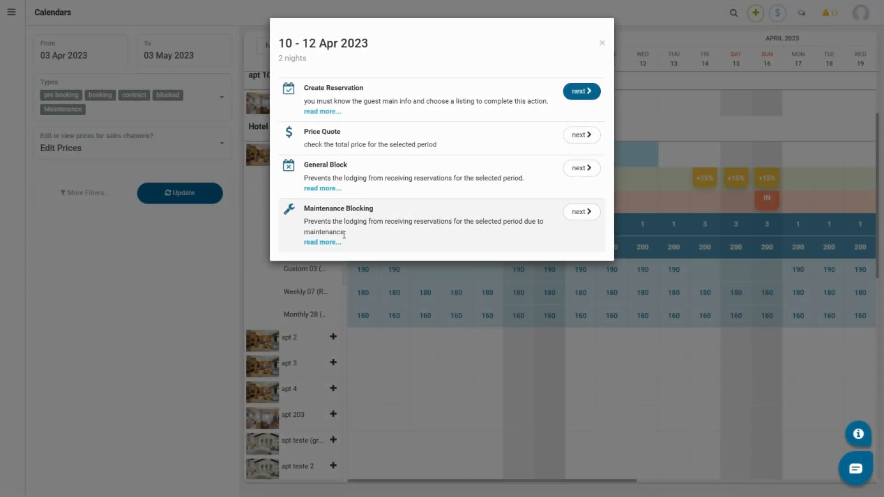
click(573, 219)
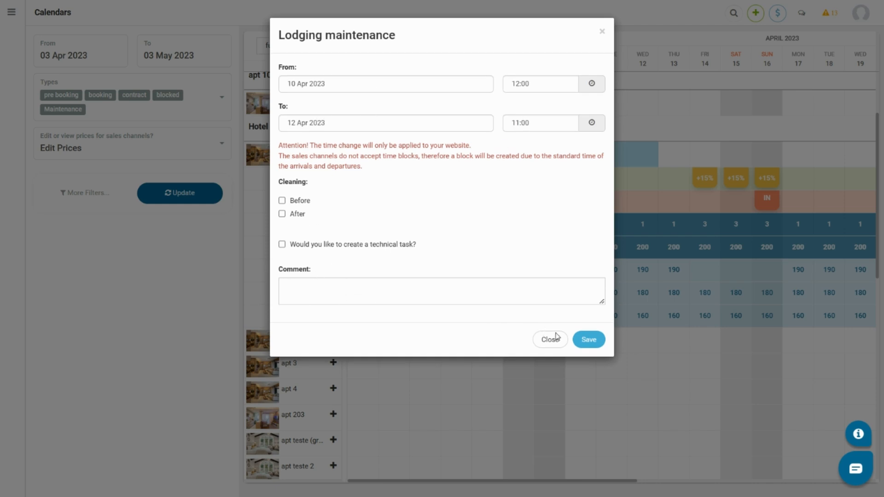
click(589, 340)
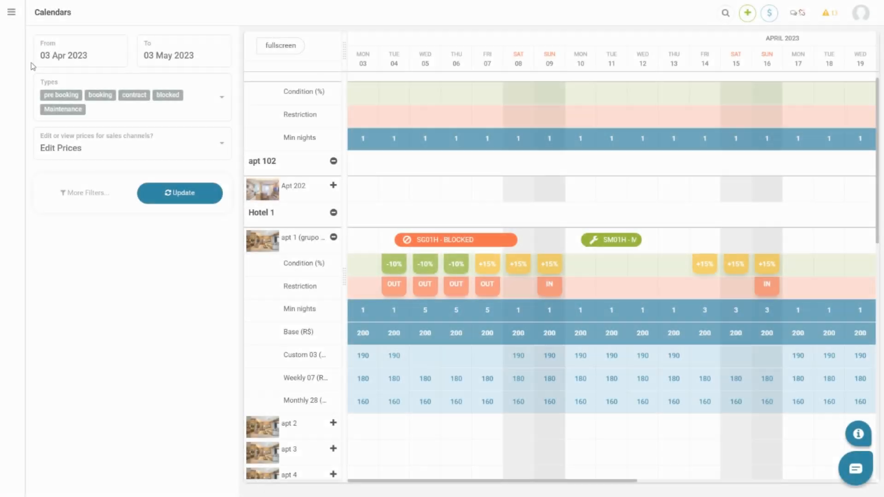
- Open the general pricing configuration of the Casa 1 listing
click(12, 12)
click(45, 113)
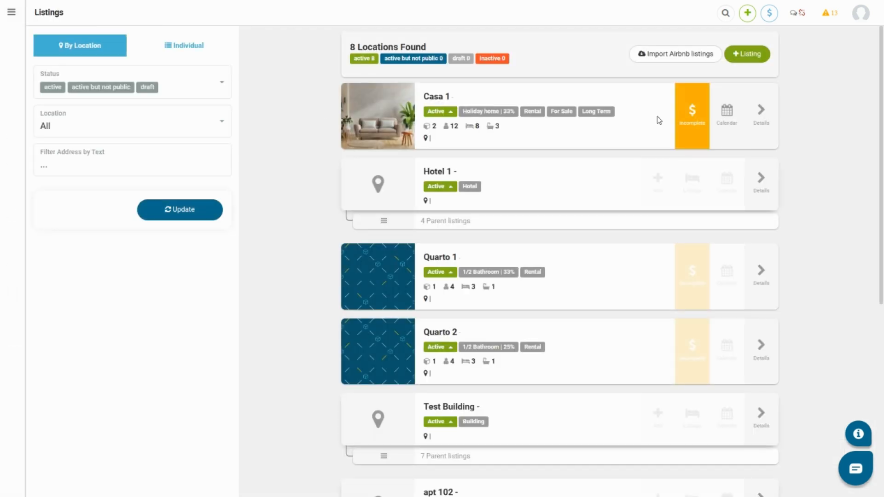
click(774, 132)
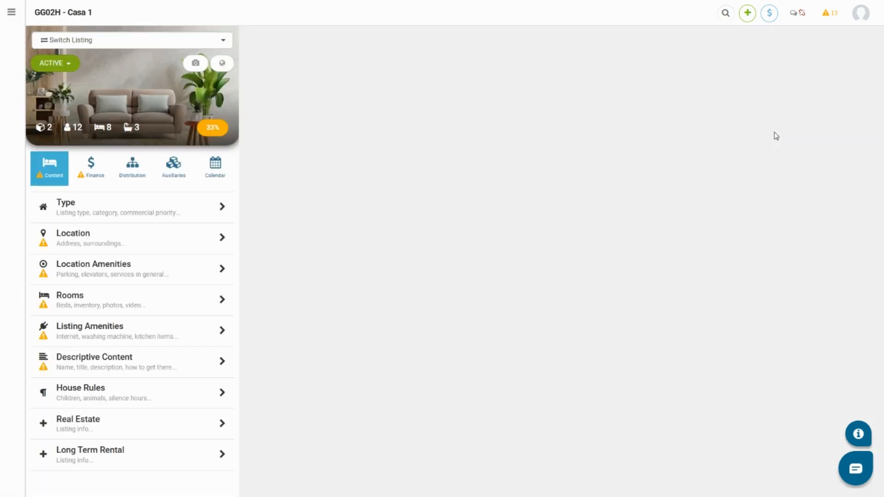
click(93, 171)
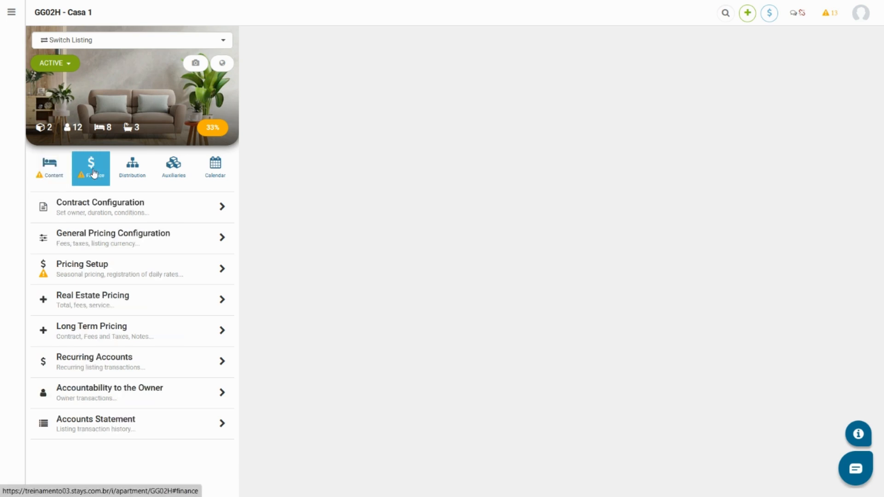
click(112, 241)
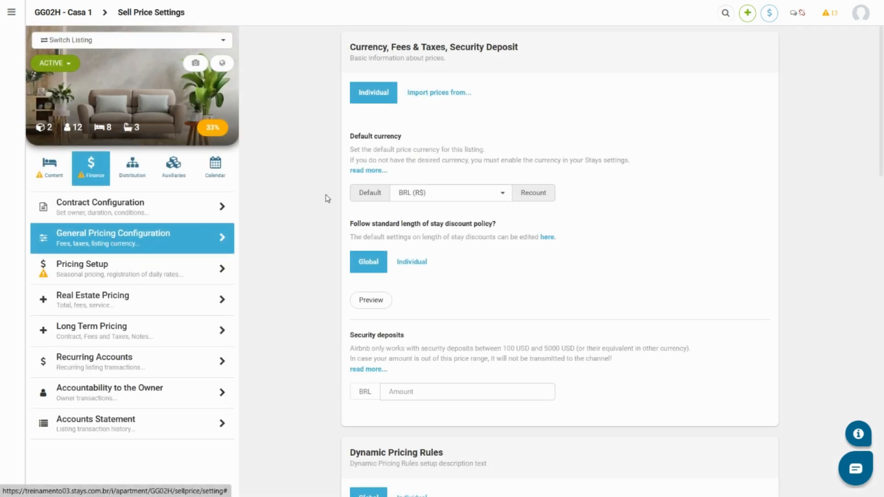
click(433, 106)
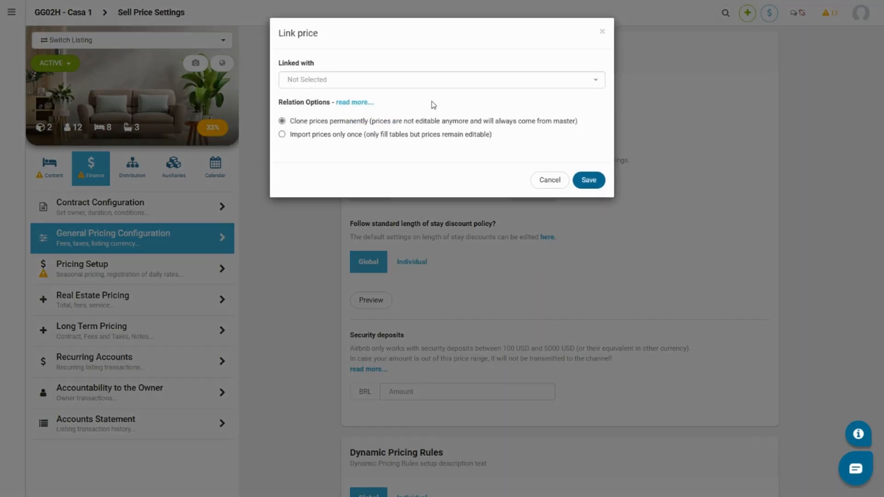
click(350, 86)
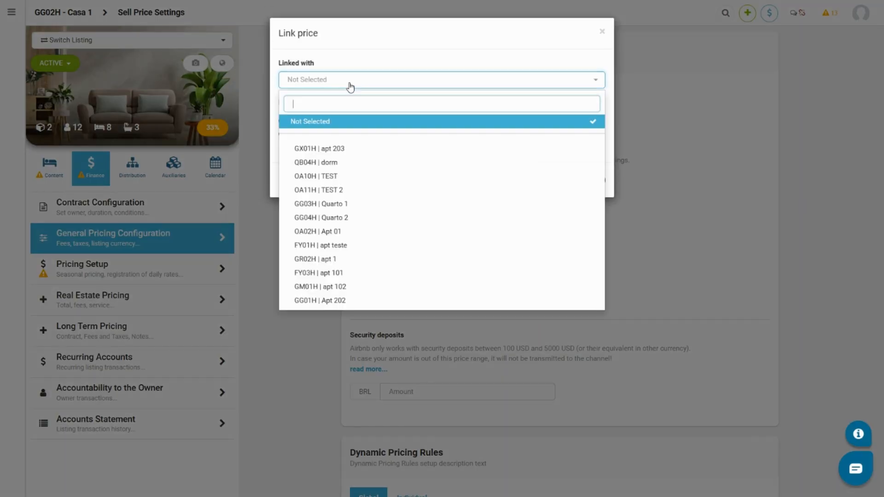
click(341, 152)
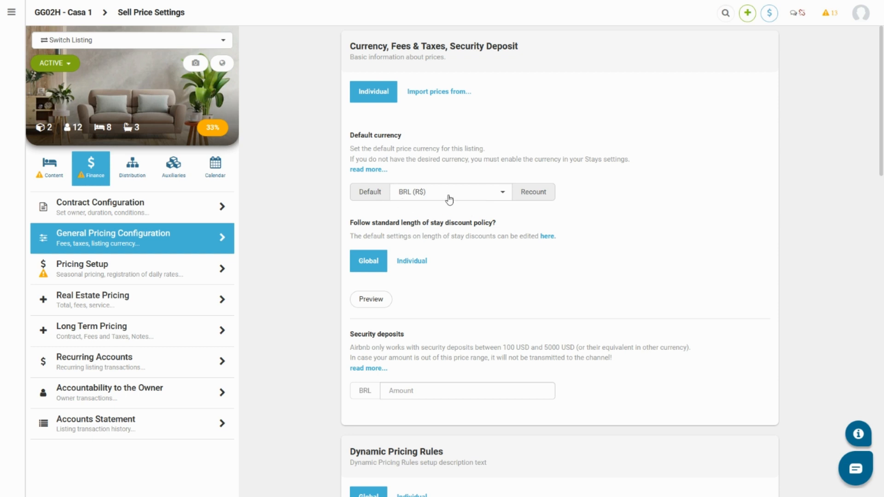
- Preview the global length of stay discounts and switch Casa 1 to an individual discount policy
click(449, 199)
scroll(315, 196, down, 1)
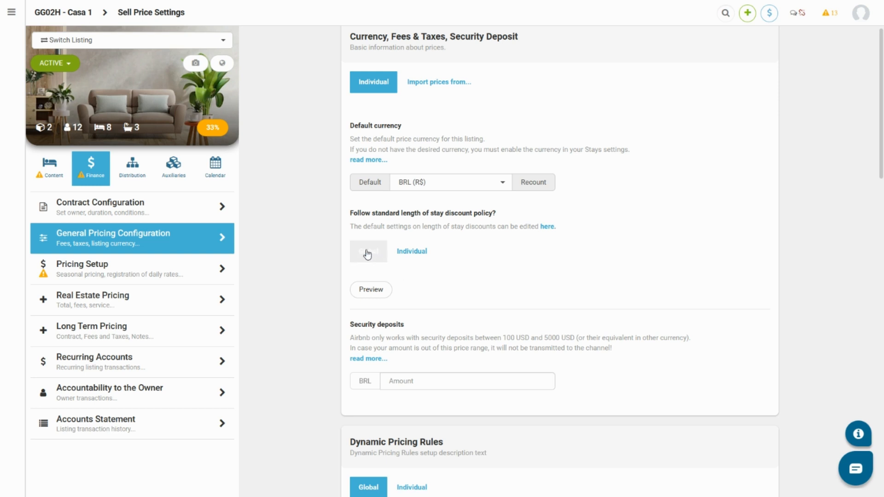
click(372, 290)
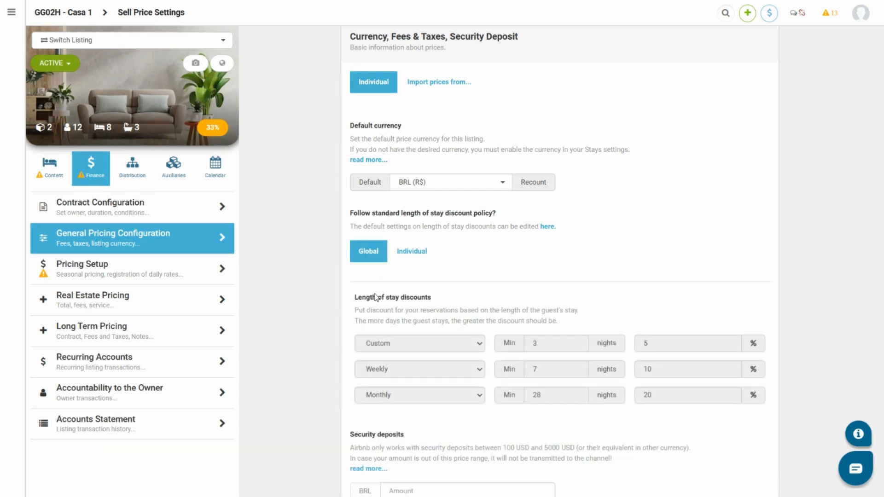
scroll(376, 294, down, 2)
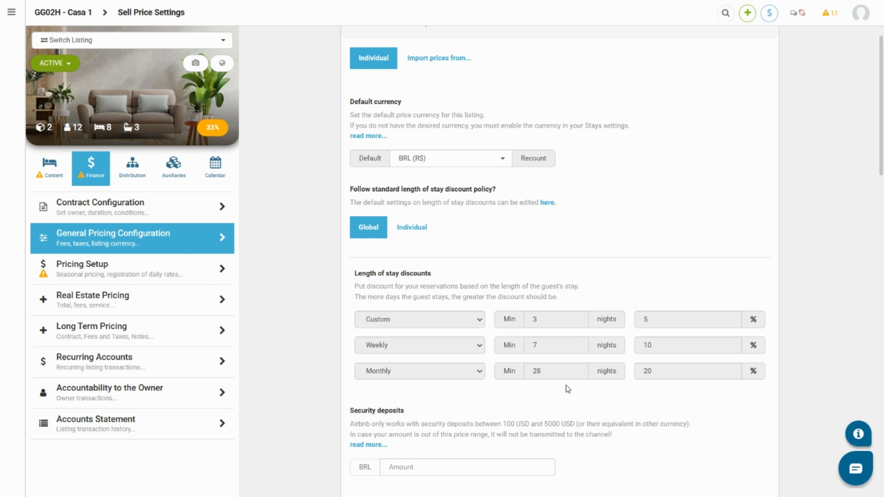
click(426, 238)
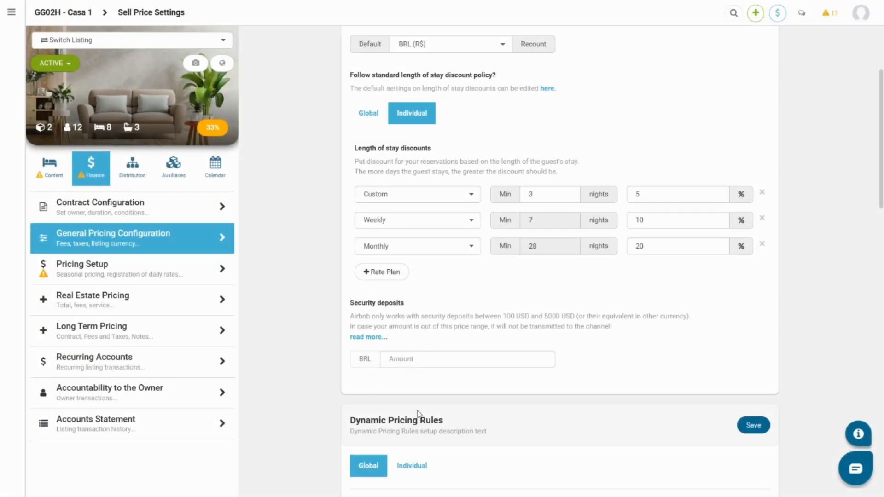
- Set Casa 1's security deposit to 200,00 BRL
click(430, 359)
text(200,00)
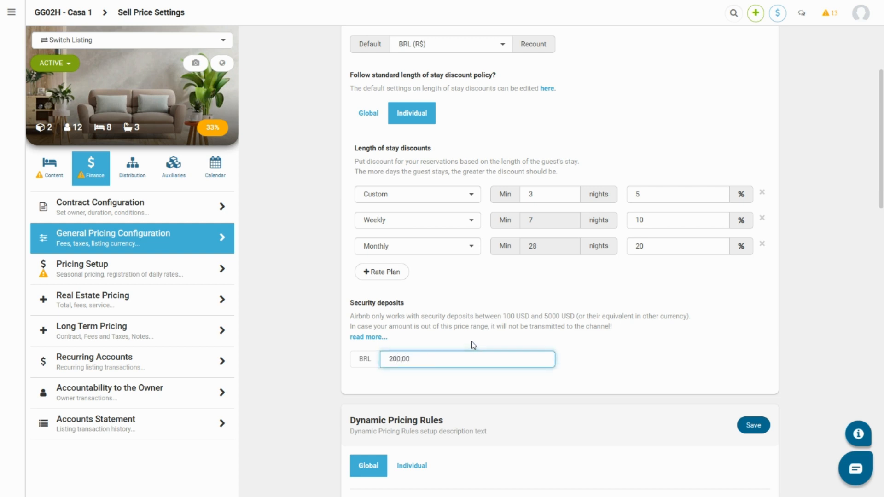
click(473, 345)
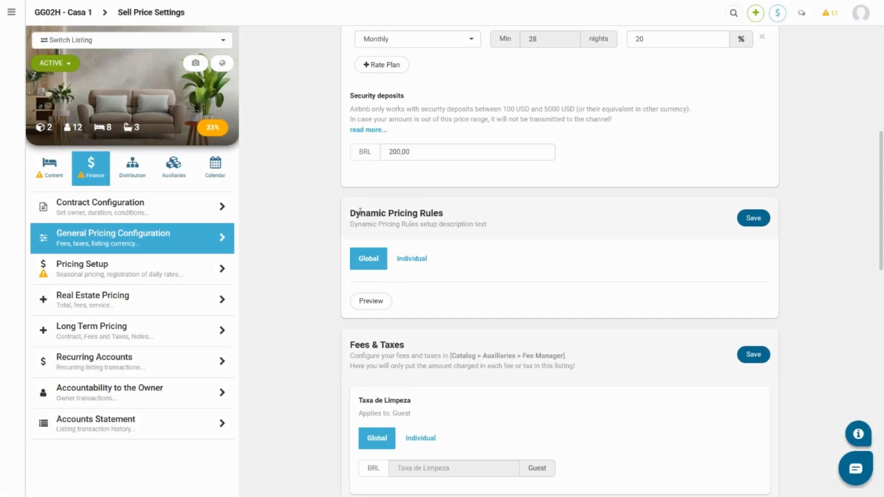
- Preview the global dynamic pricing rules and switch Casa 1 to individual rules
click(366, 260)
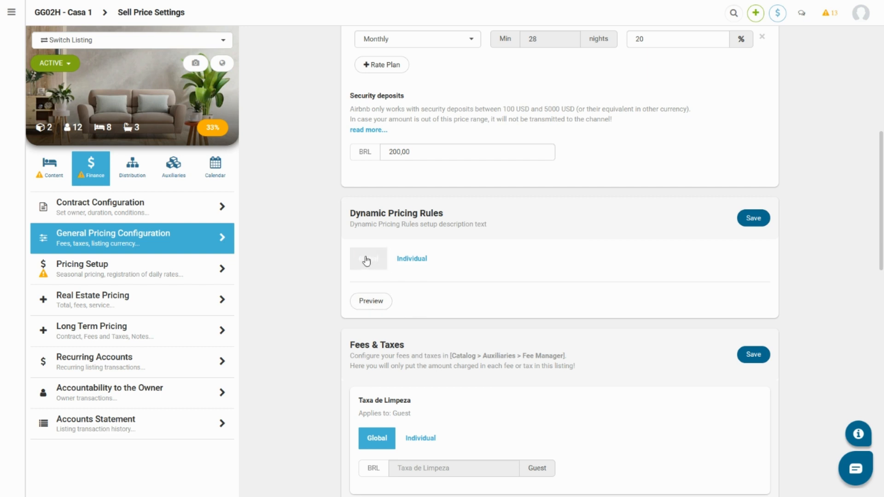
click(371, 302)
scroll(374, 304, down, 2)
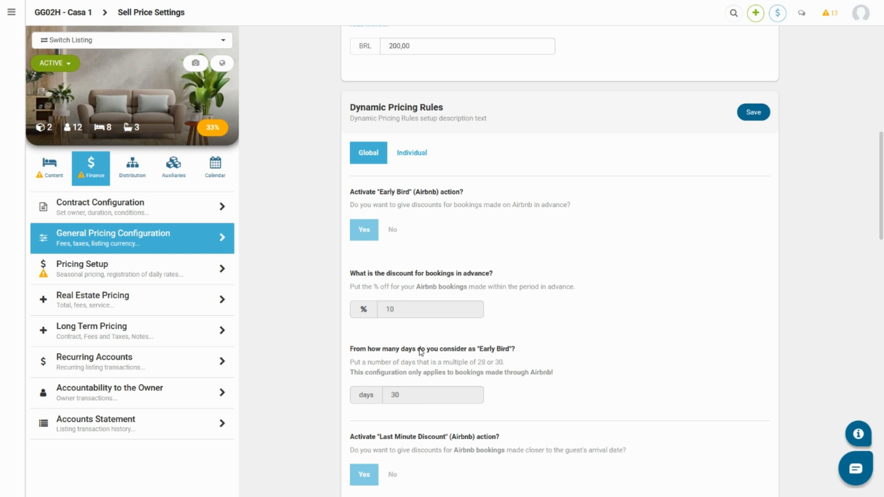
scroll(420, 352, down, 1)
scroll(420, 351, up, 2)
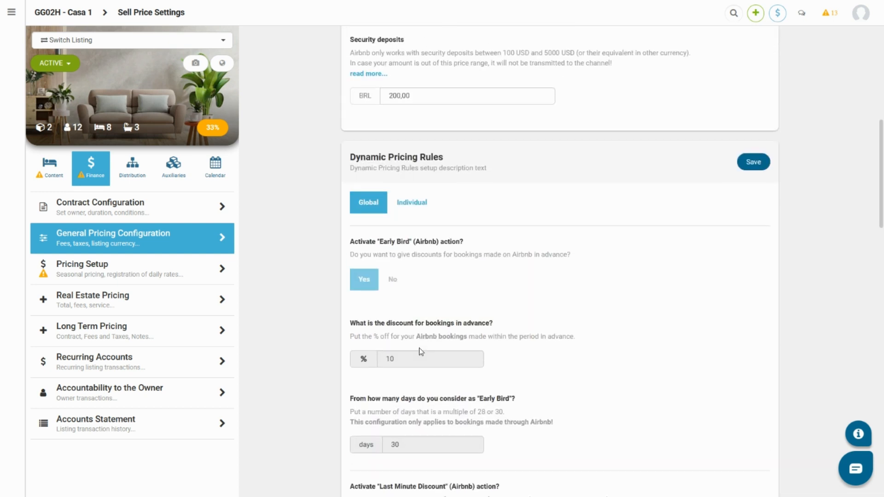
click(419, 218)
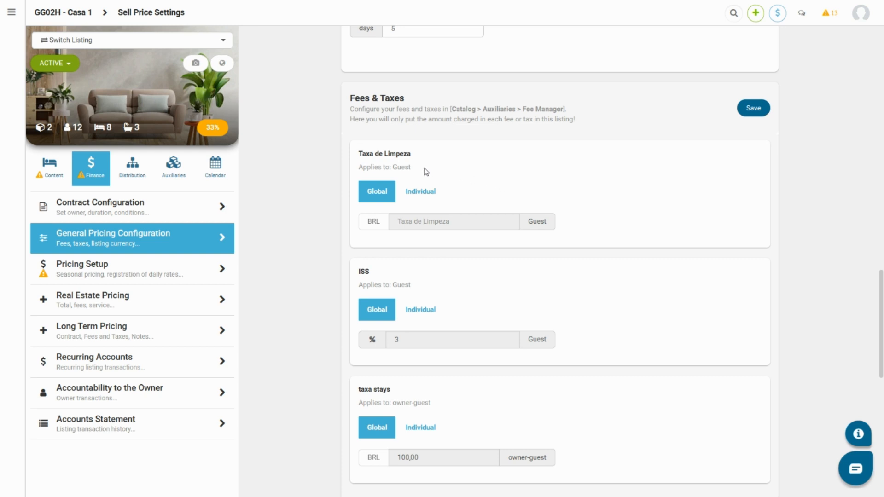
- Switch the Taxa de Limpeza fee to individual and enter its BRL amount for Casa 1
click(426, 198)
click(420, 220)
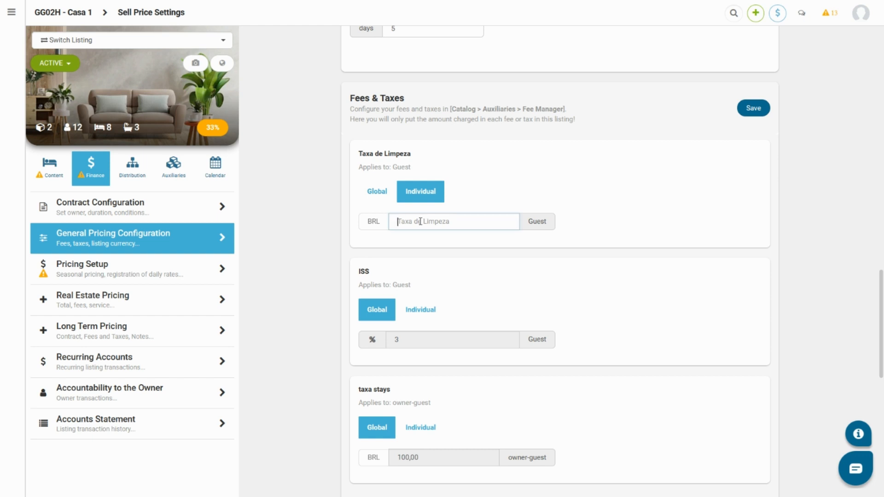
text(1)
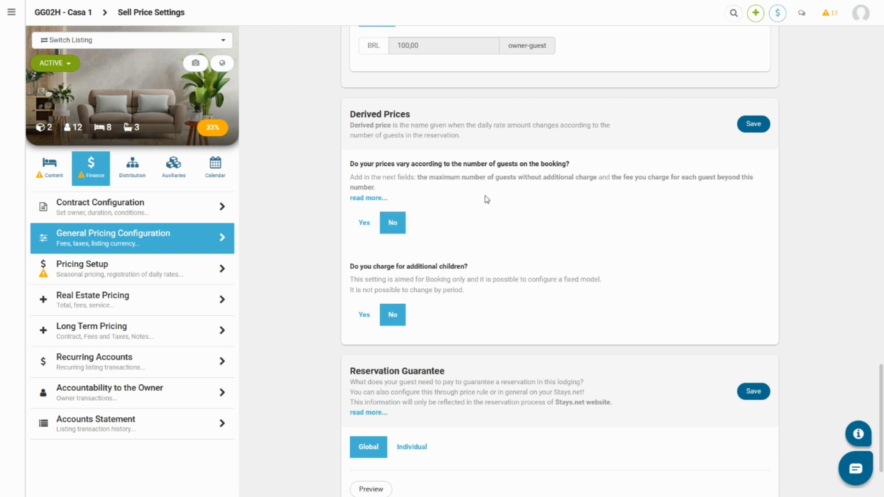
- Enable derived prices by guest count with a fixed amount of 50,00 BRL per guest beyond 5 guests
click(362, 222)
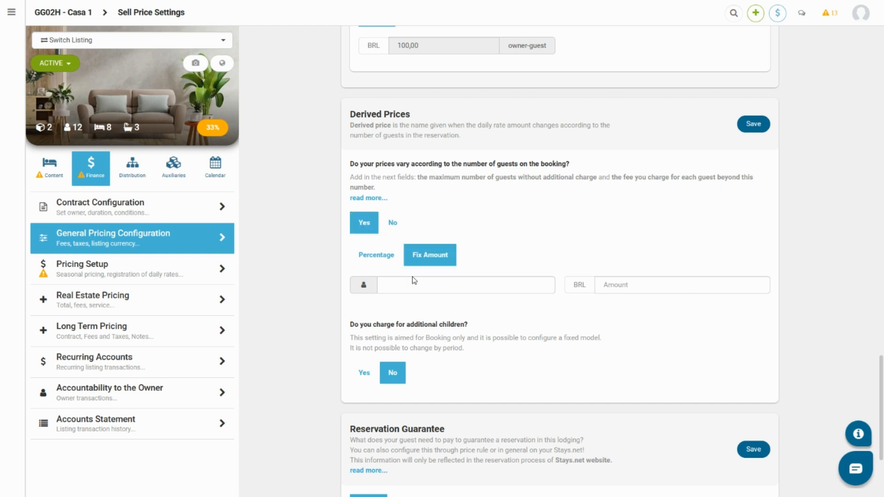
click(415, 286)
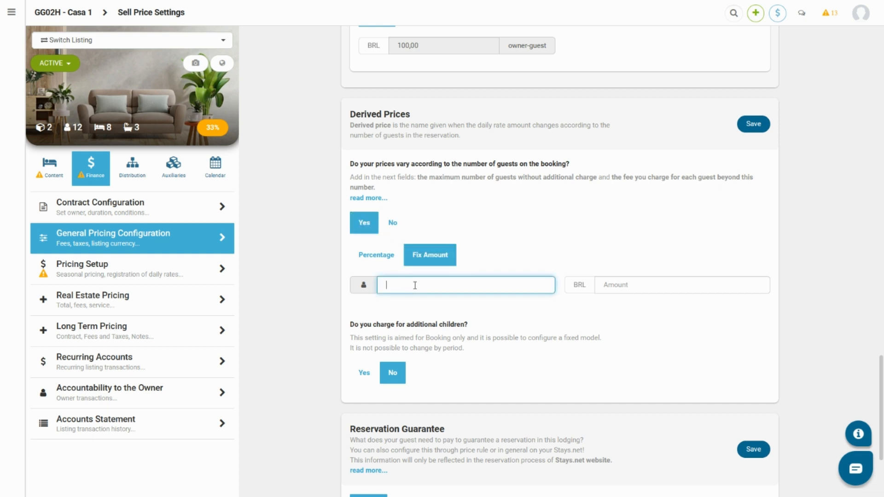
text(5)
click(607, 288)
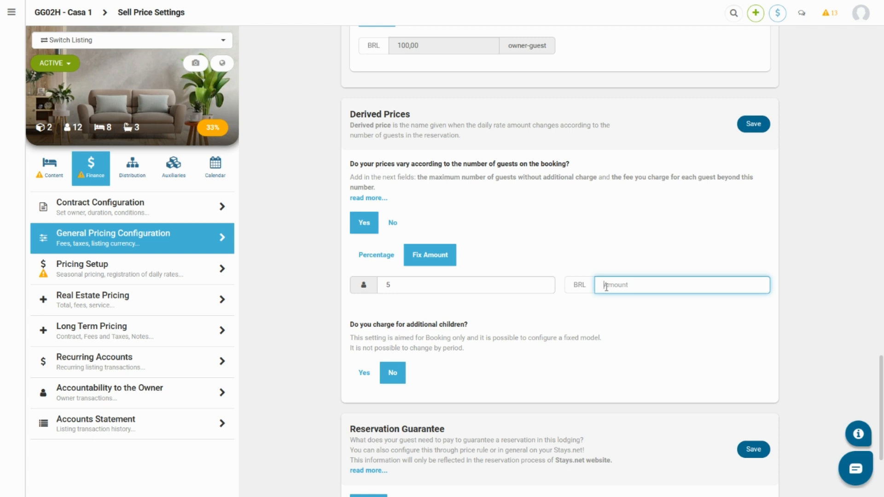
text(50)
- Preview the global reservation guarantee and switch Casa 1 to an individual guarantee
scroll(612, 314, down, 1)
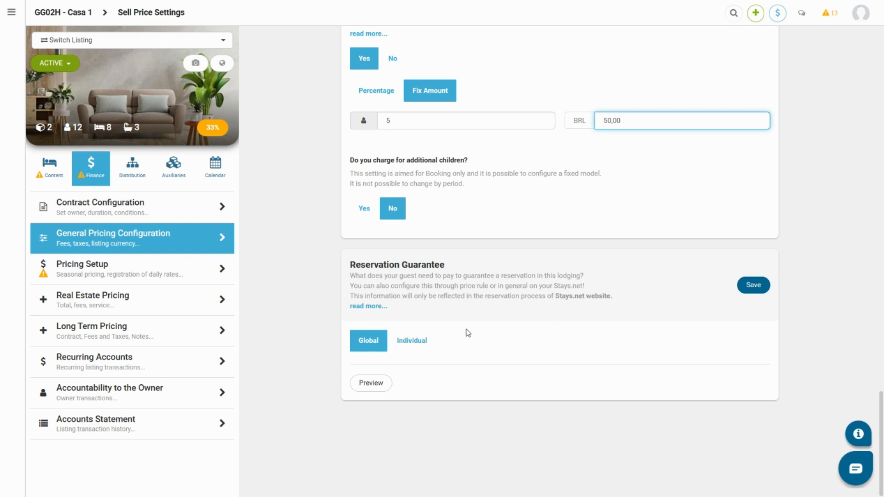
click(371, 383)
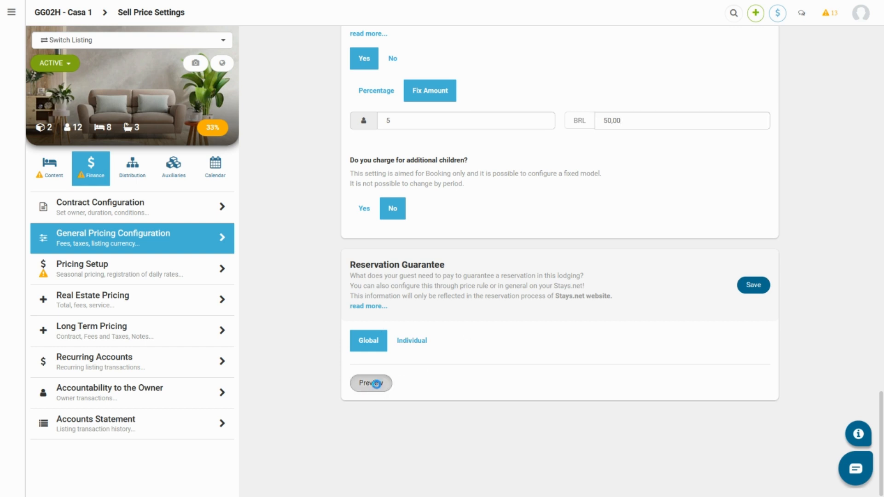
scroll(377, 385, down, 3)
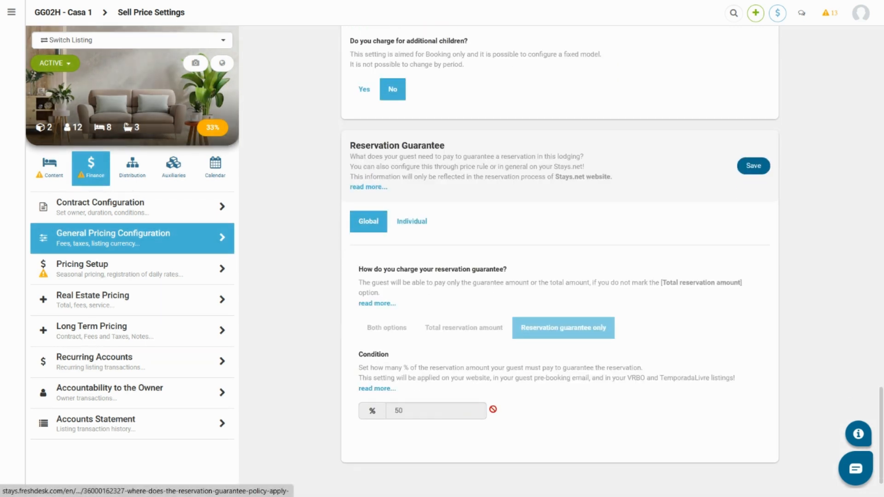
click(417, 223)
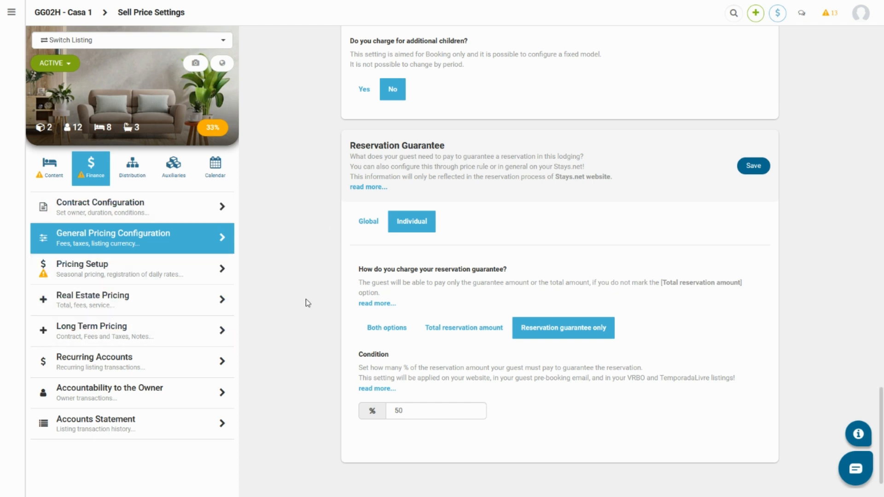
scroll(305, 300, up, 15)
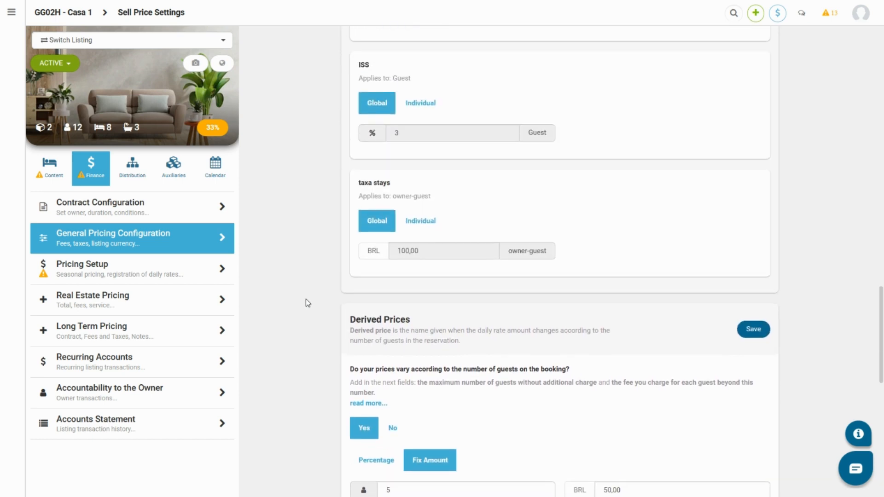
scroll(305, 299, up, 8)
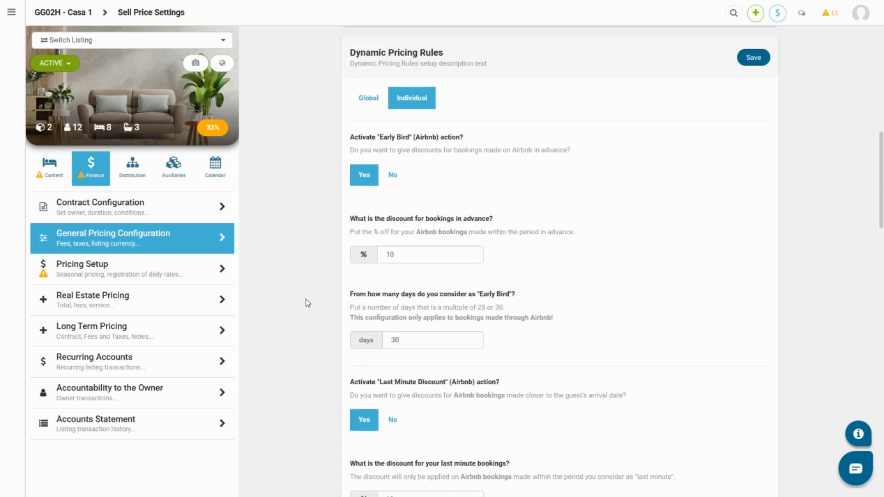
scroll(306, 299, up, 8)
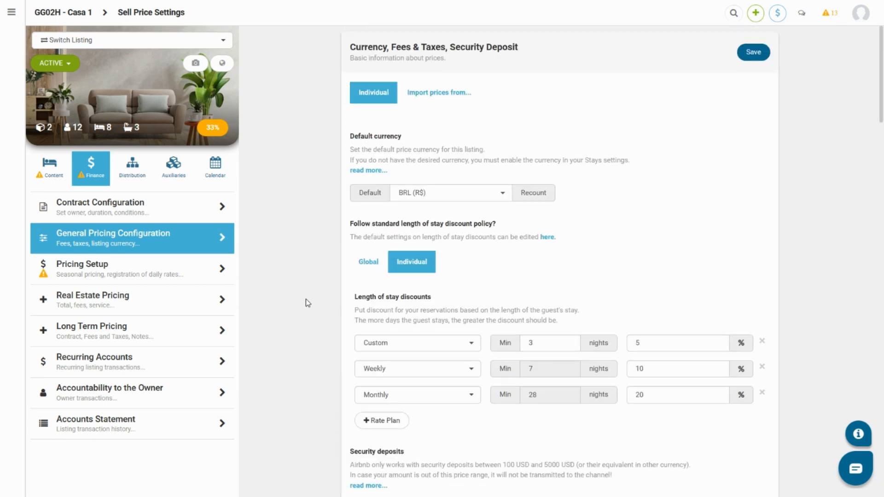